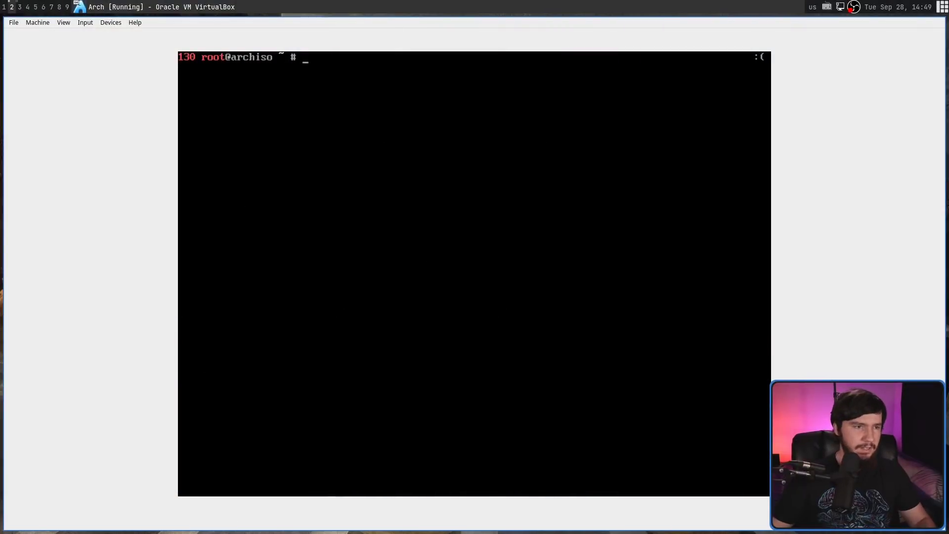
# Launch archinstall and try keyboard layouts 37 and a made-up name, both rejected as invalid
pyautogui.write('archinsta')
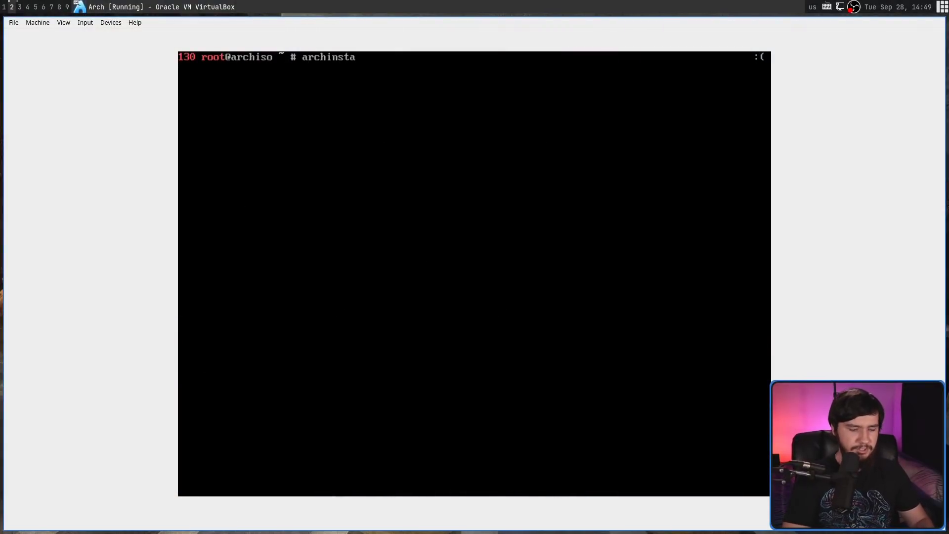
pyautogui.write('ll')
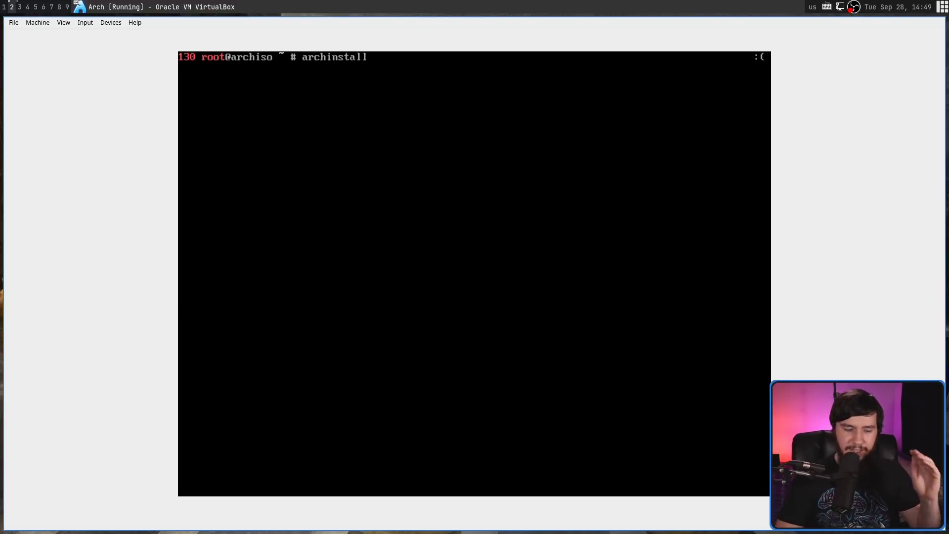
pyautogui.press('Return')
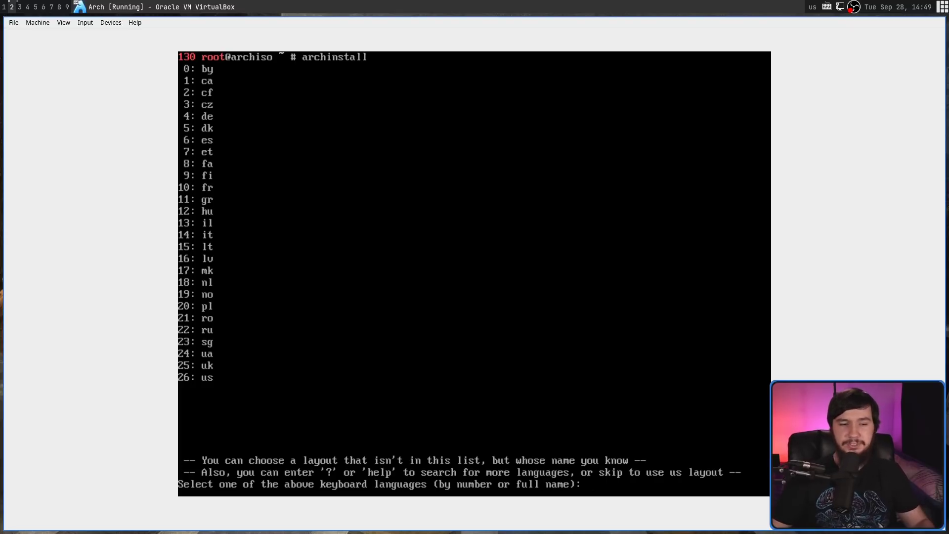
pyautogui.write('37')
pyautogui.press('Return')
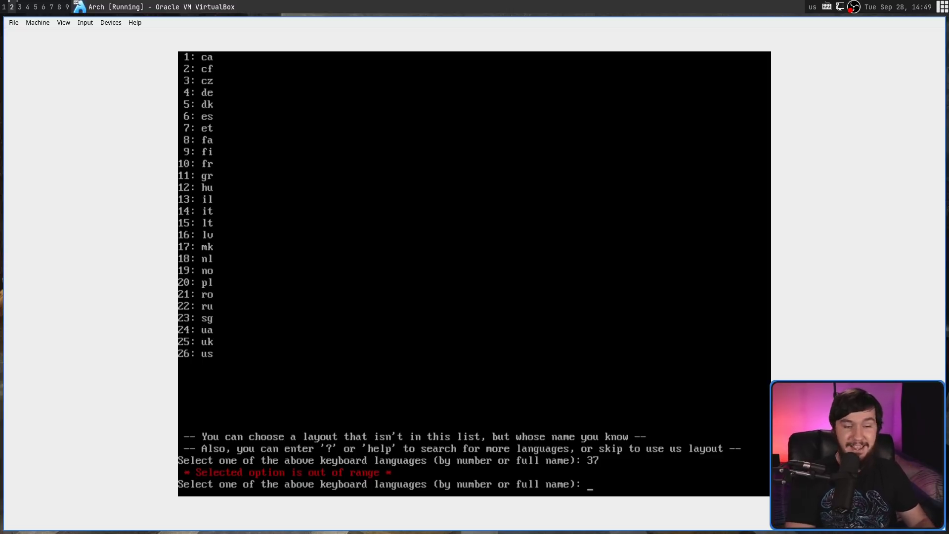
pyautogui.write('hdsghjgfhs')
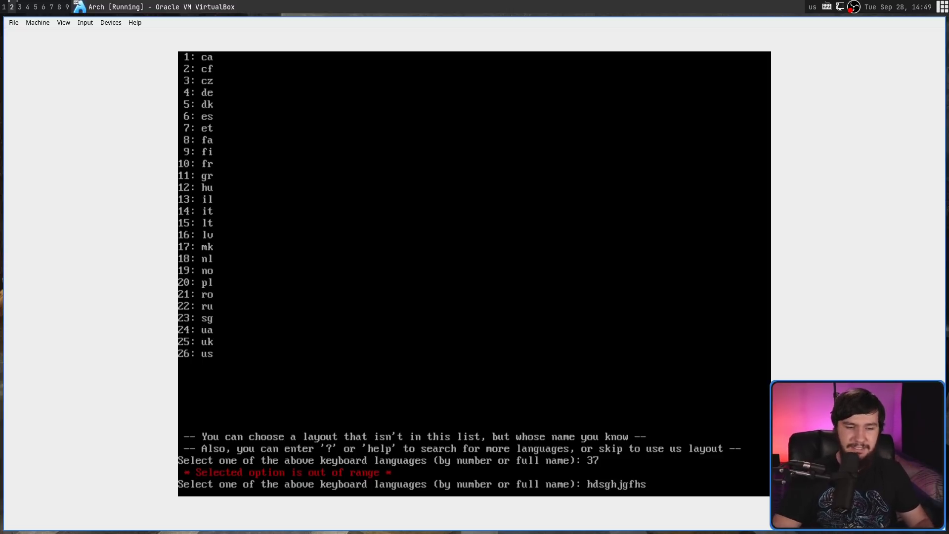
pyautogui.press('Return')
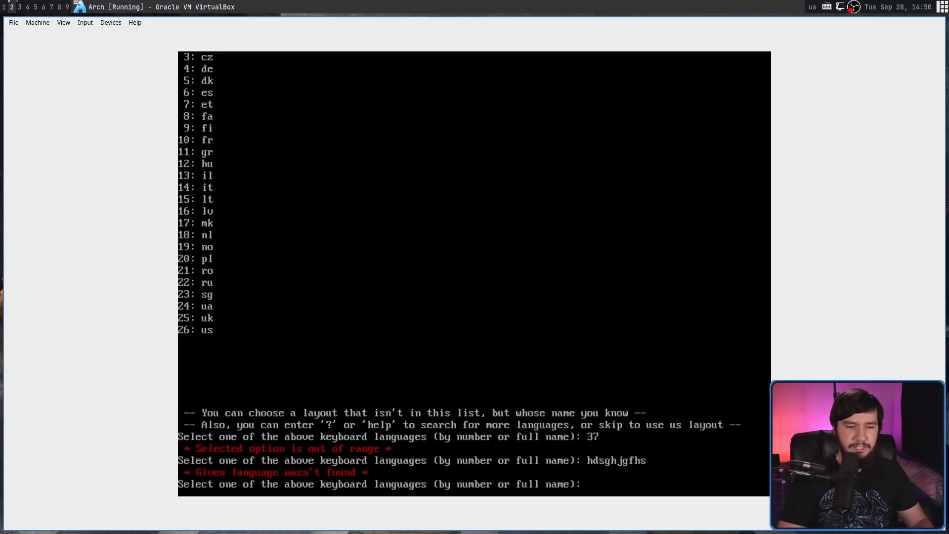
# Search the keyboard layouts for 'sv-', finding five matches
pyautogui.write('?')
pyautogui.press('Return')
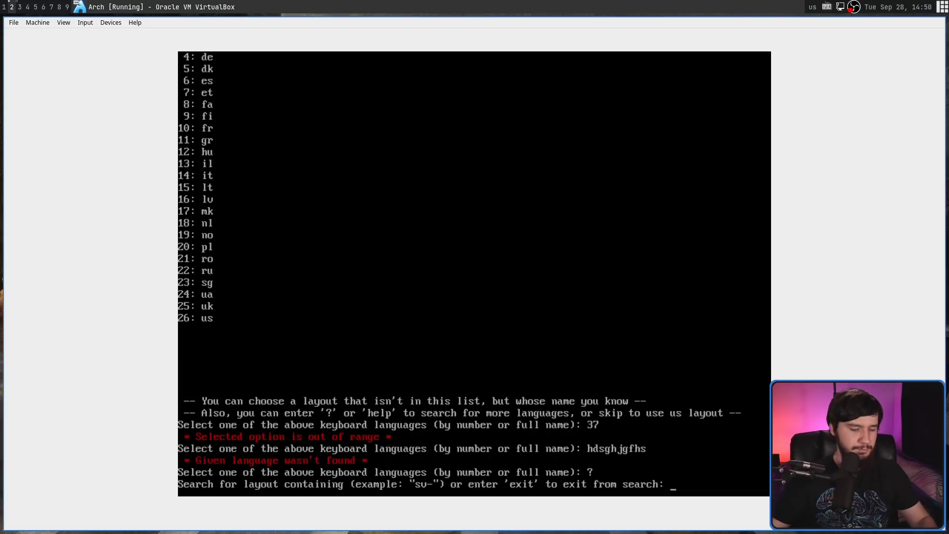
pyautogui.write('sv-')
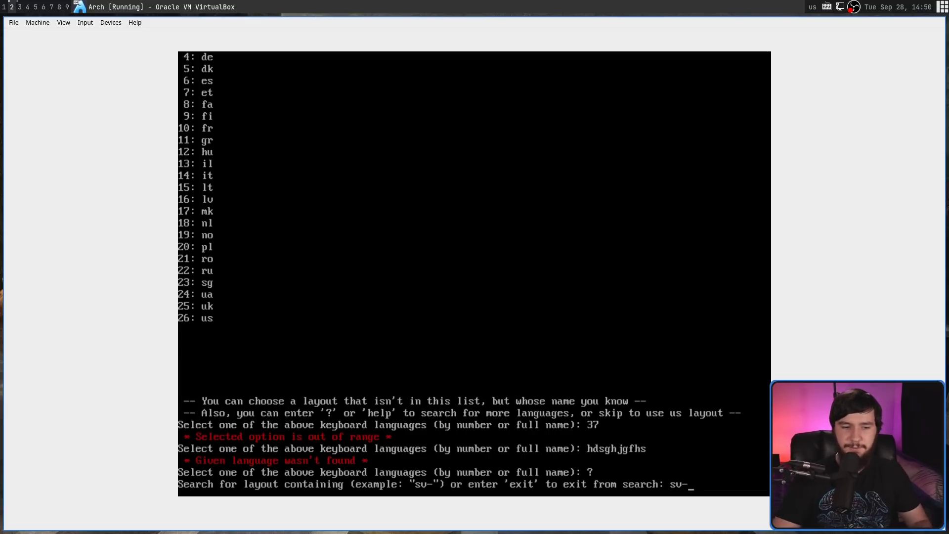
pyautogui.press('Return')
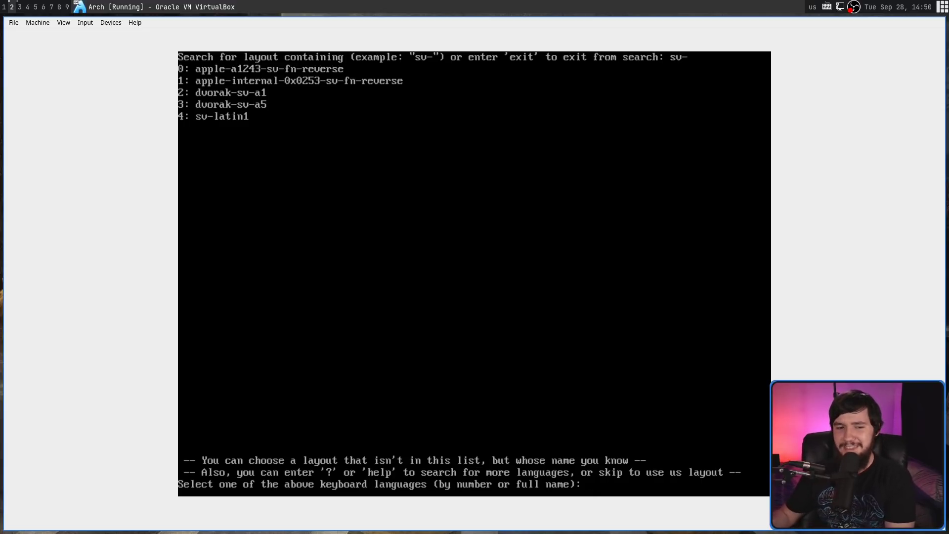
# Reopen the layout search and exit it, returning to the full 27-layout list
pyautogui.write('?')
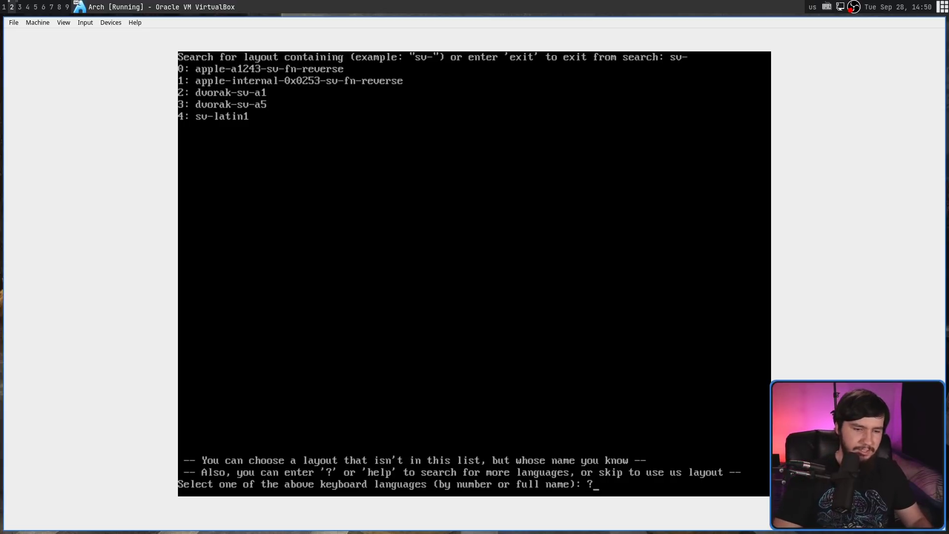
pyautogui.press('Return')
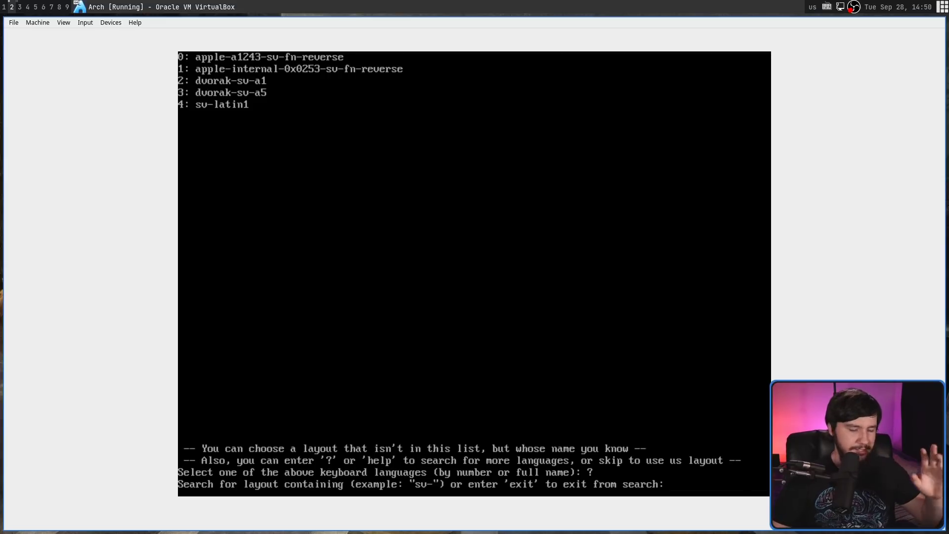
pyautogui.write('exit')
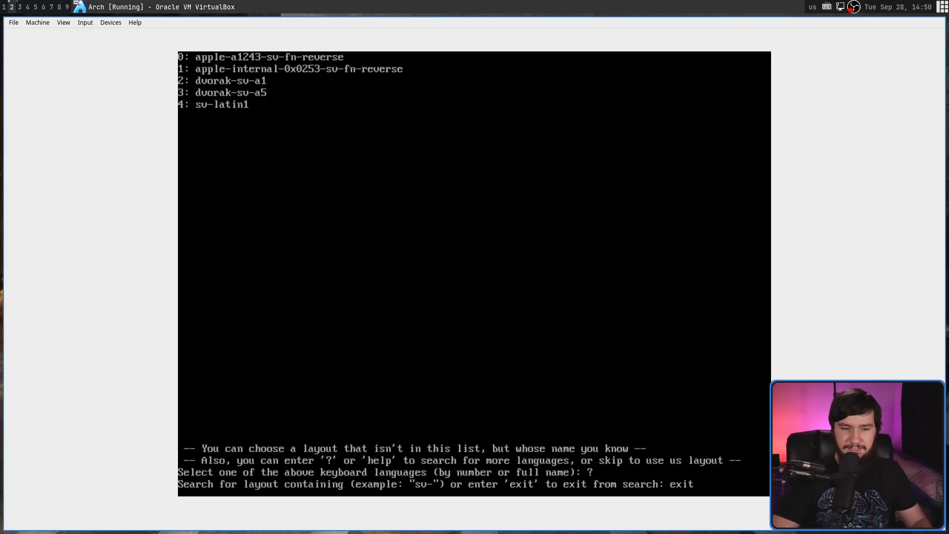
pyautogui.press('Return')
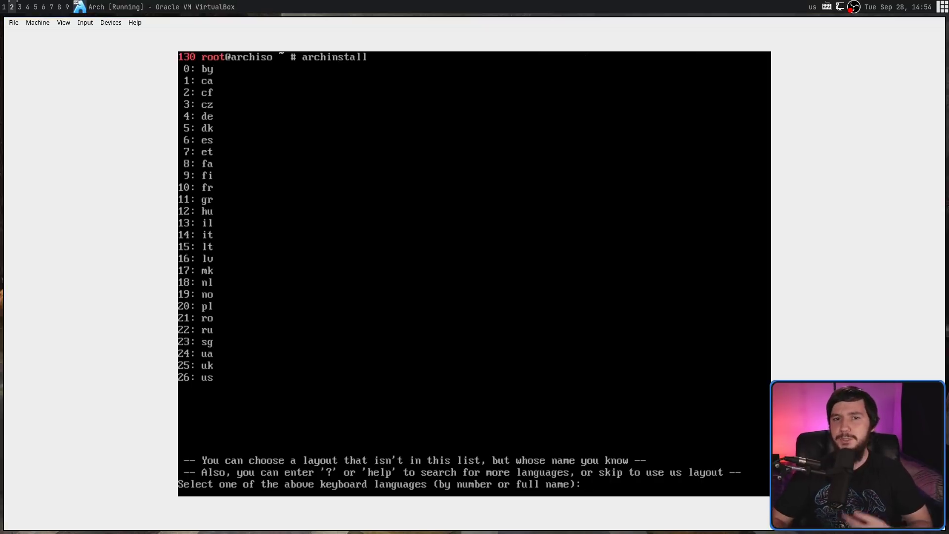
# Keep the default 'us' layout, then try mirror regions 345 and a nonsense name, both rejected
pyautogui.press('Return')
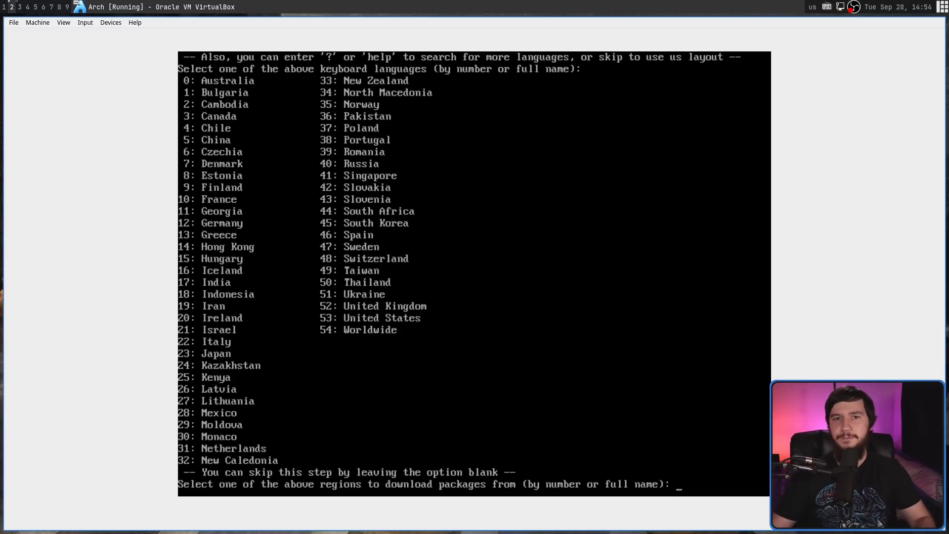
pyautogui.write('345')
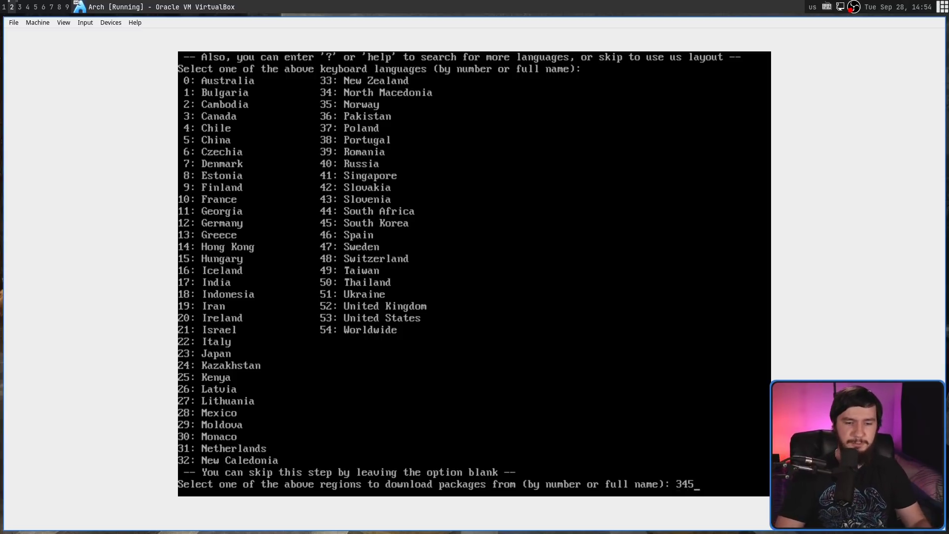
pyautogui.press('Return')
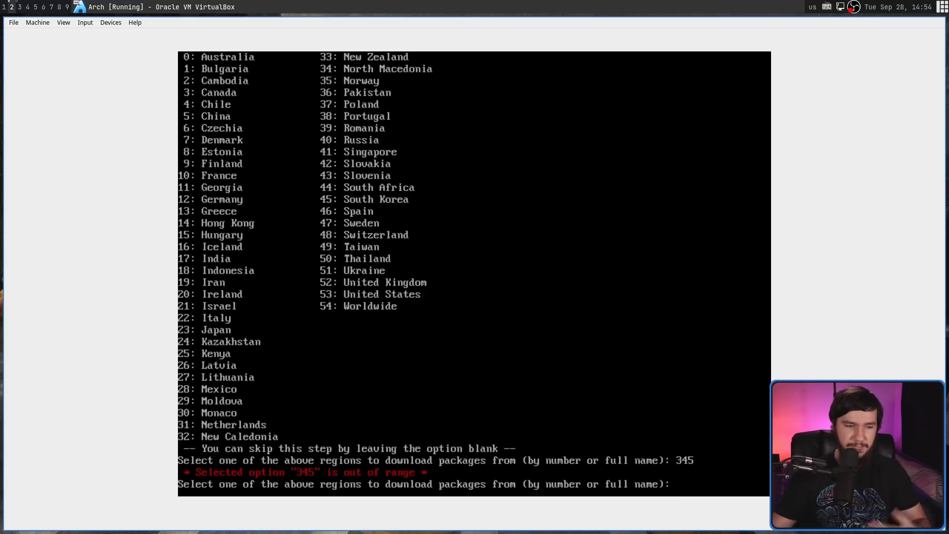
pyautogui.write('sdggsgfs')
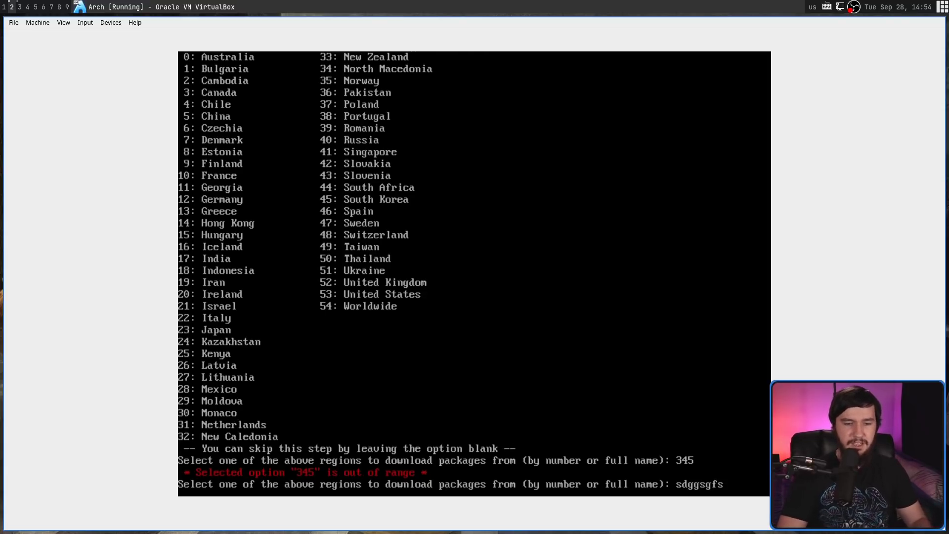
pyautogui.press('Return')
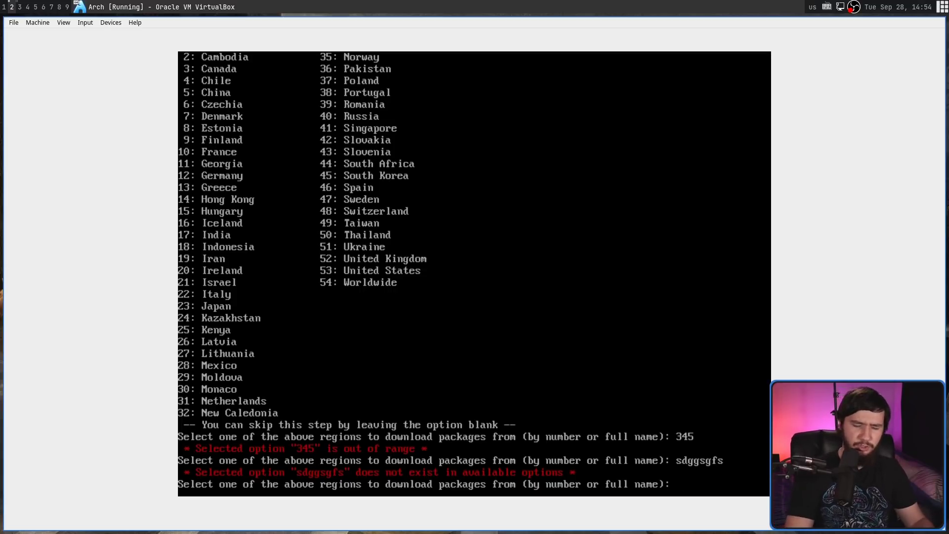
# Choose region 0 (Australia), then try disks 5436 and a nonsense name, both rejected
pyautogui.write('0')
pyautogui.press('Return')
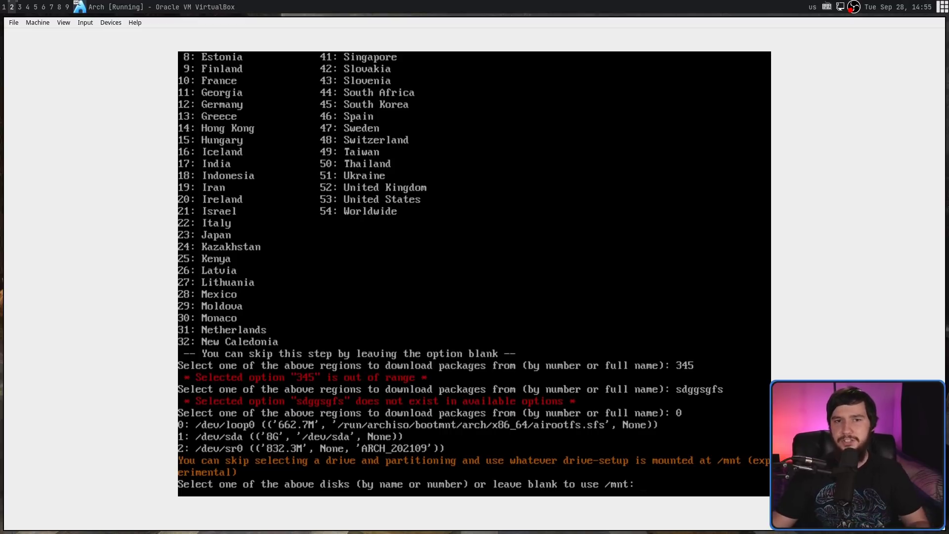
pyautogui.write('5436')
pyautogui.press('Return')
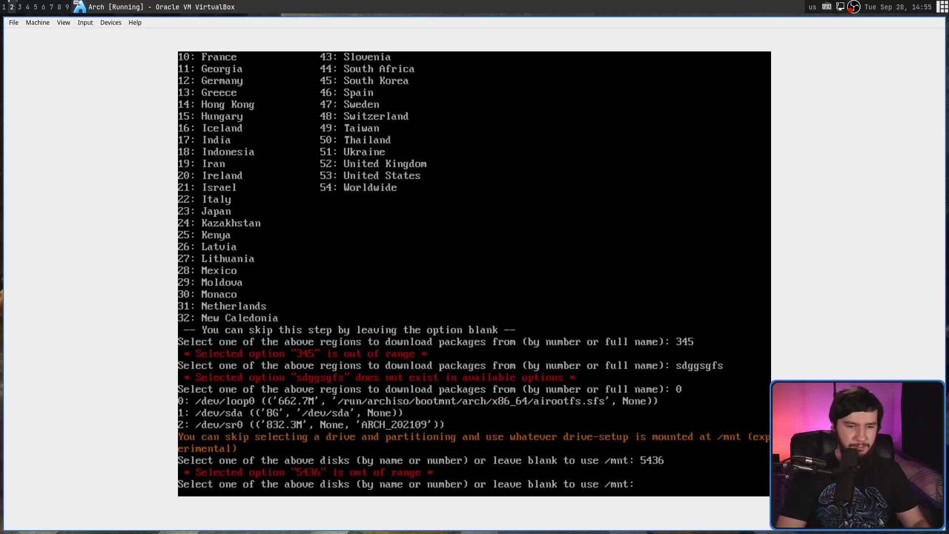
pyautogui.write('sfggfsg')
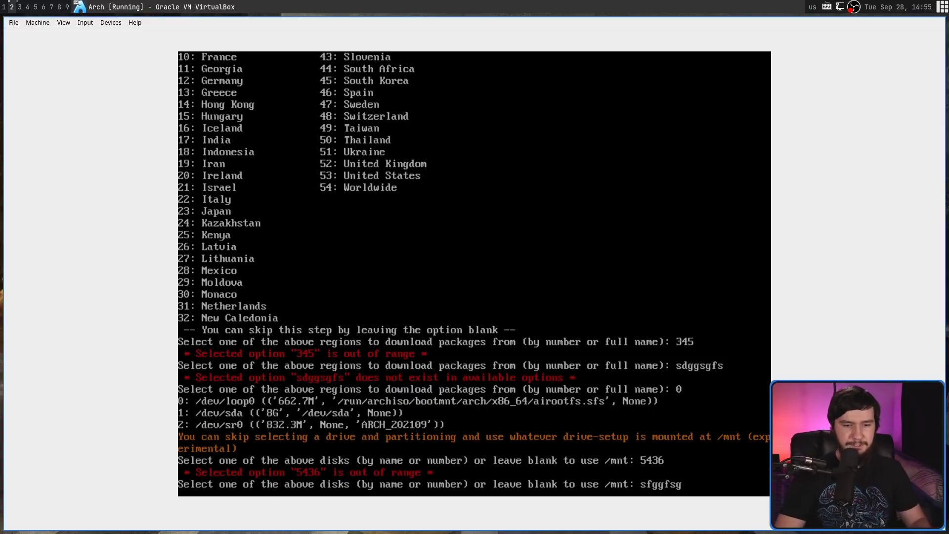
pyautogui.press('Return')
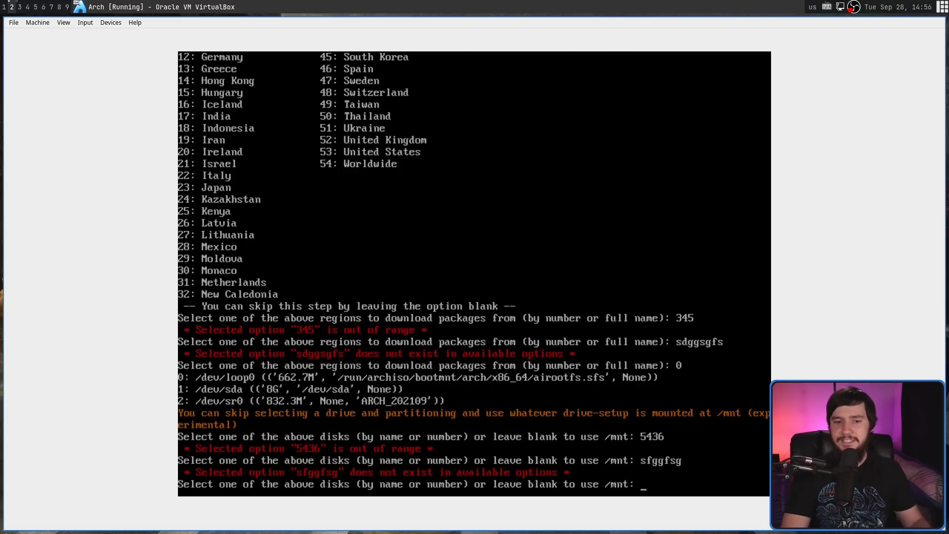
# Select disk 1 (/dev/sda, 8G), then after two blank attempts choose filesystem 1 (ext4)
pyautogui.write('1')
pyautogui.press('Return')
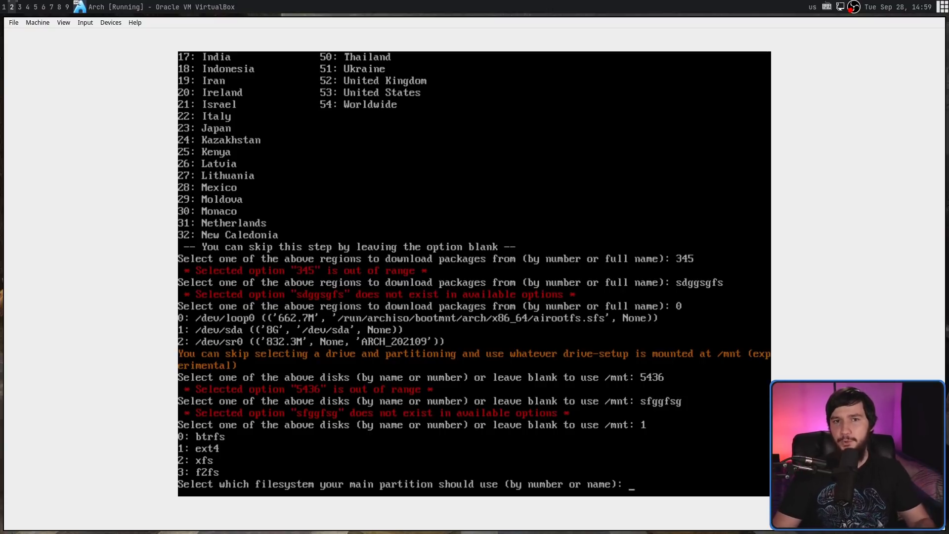
pyautogui.press('Return')
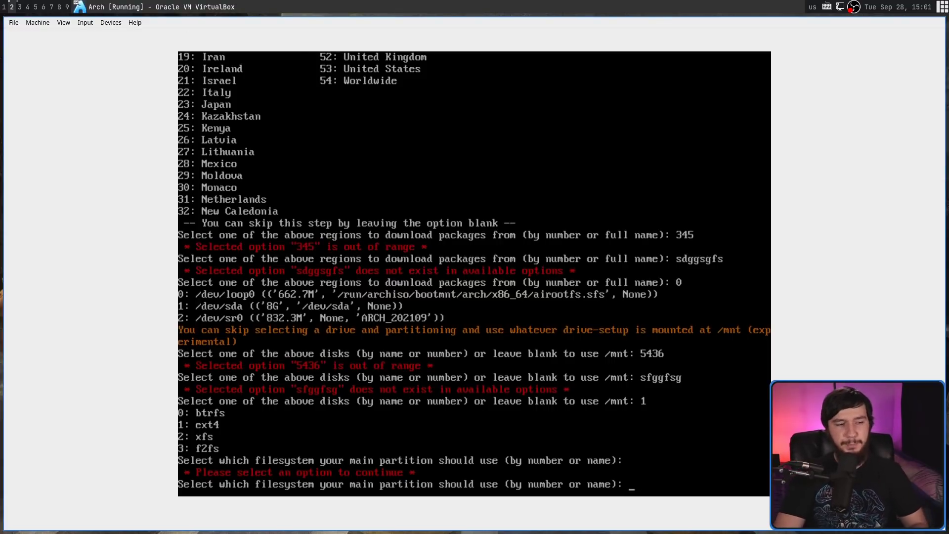
pyautogui.press('Return')
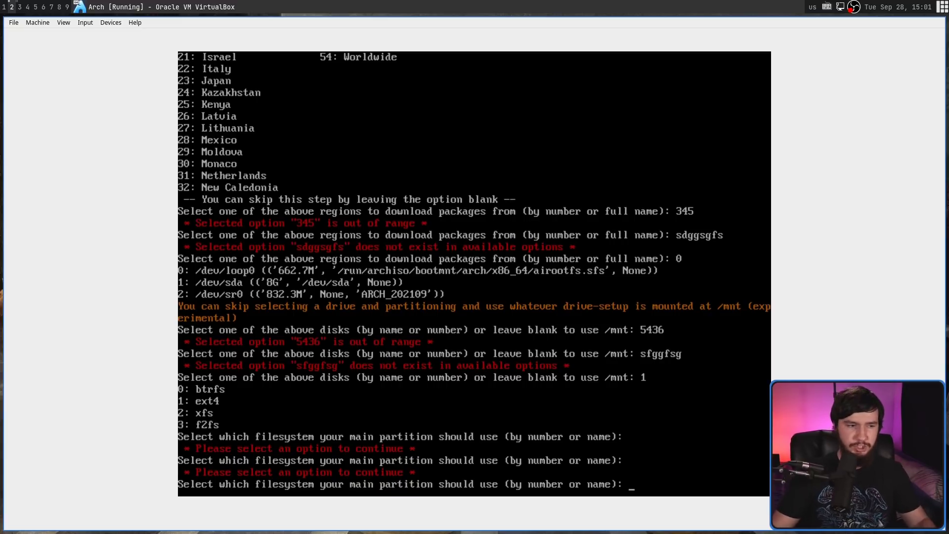
pyautogui.write('1')
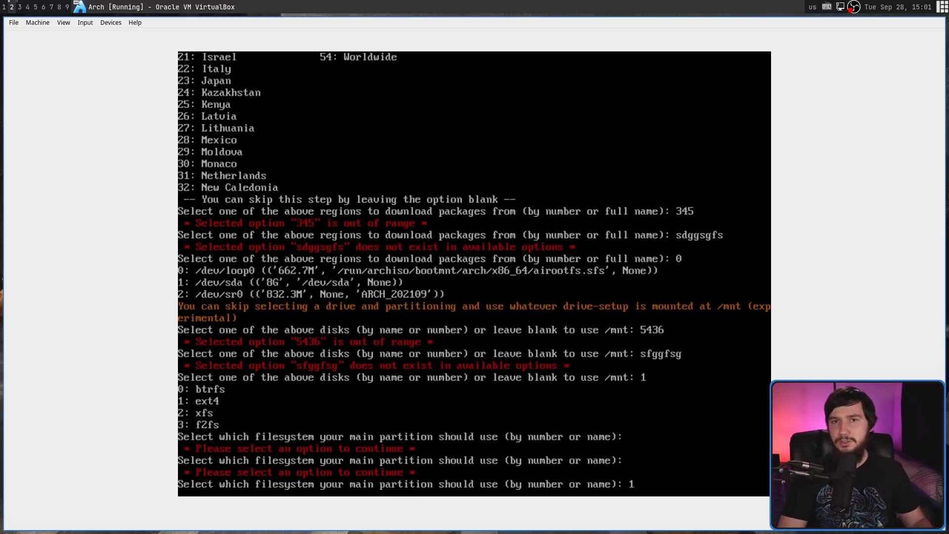
pyautogui.press('Return')
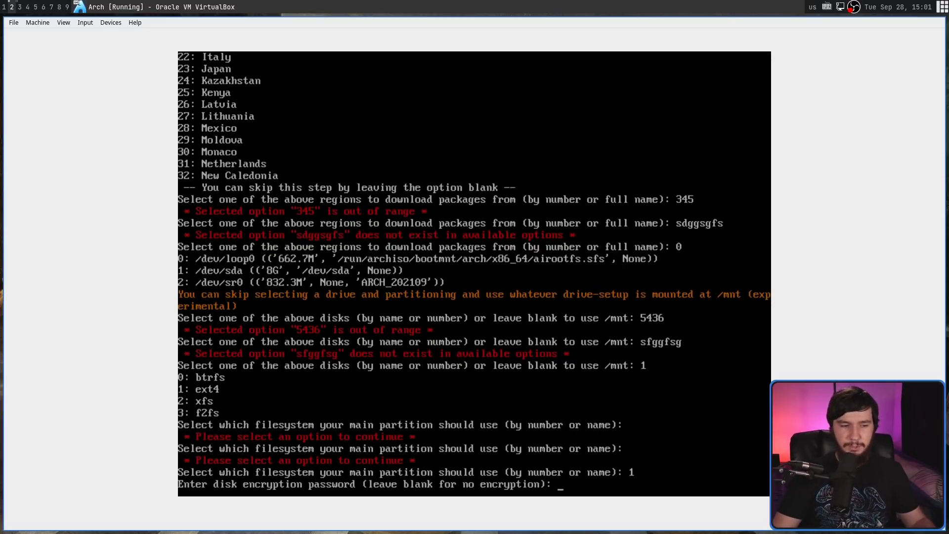
# Skip disk encryption, set the hostname, and confirm the root password after one mismatch
pyautogui.press('Return')
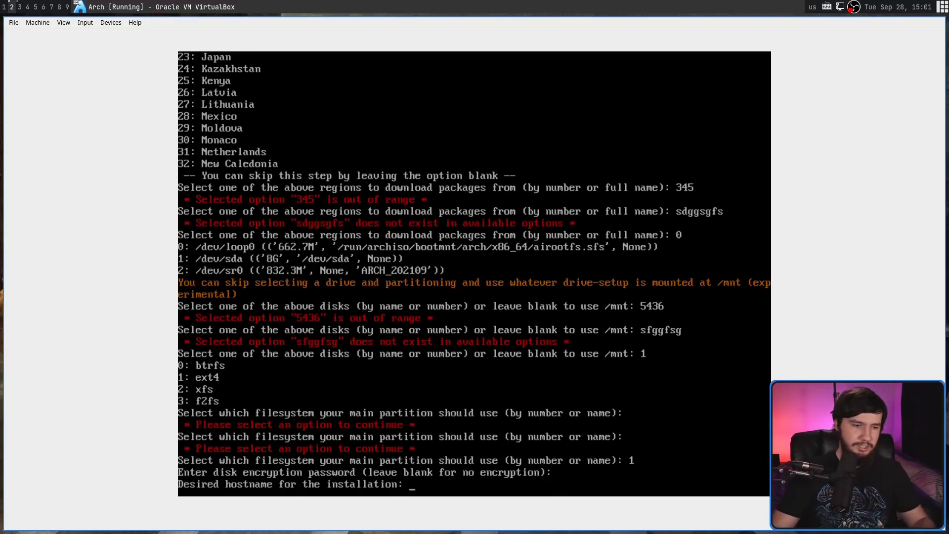
pyautogui.write('brodie')
pyautogui.press('Return')
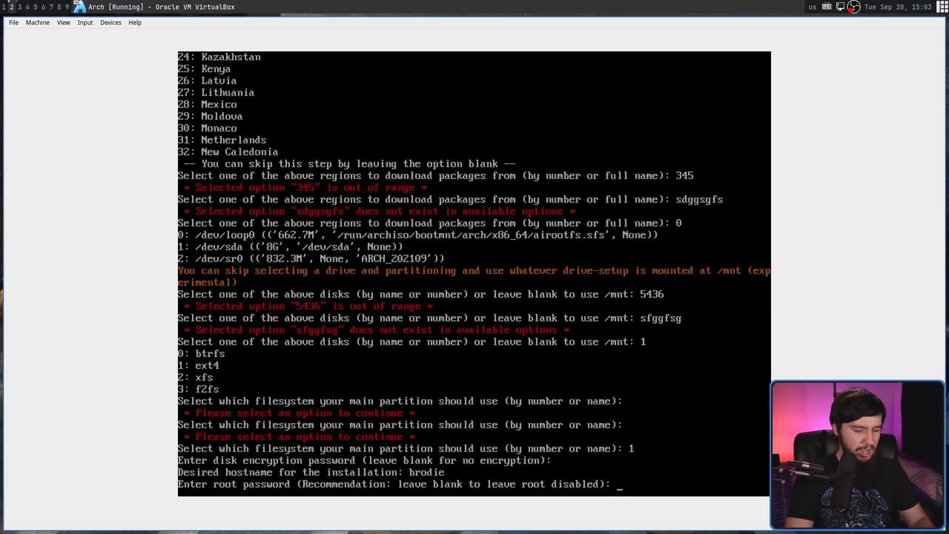
pyautogui.press('Return')
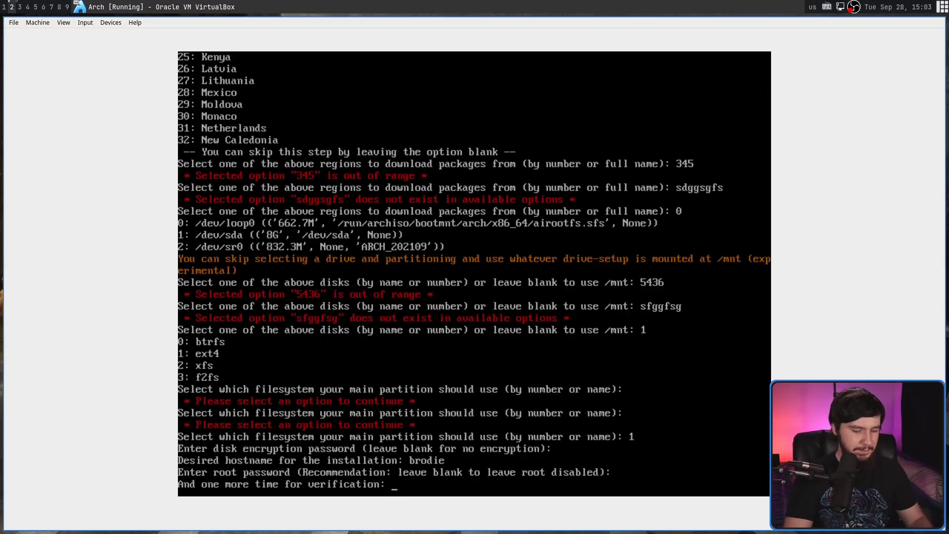
pyautogui.press('Return')
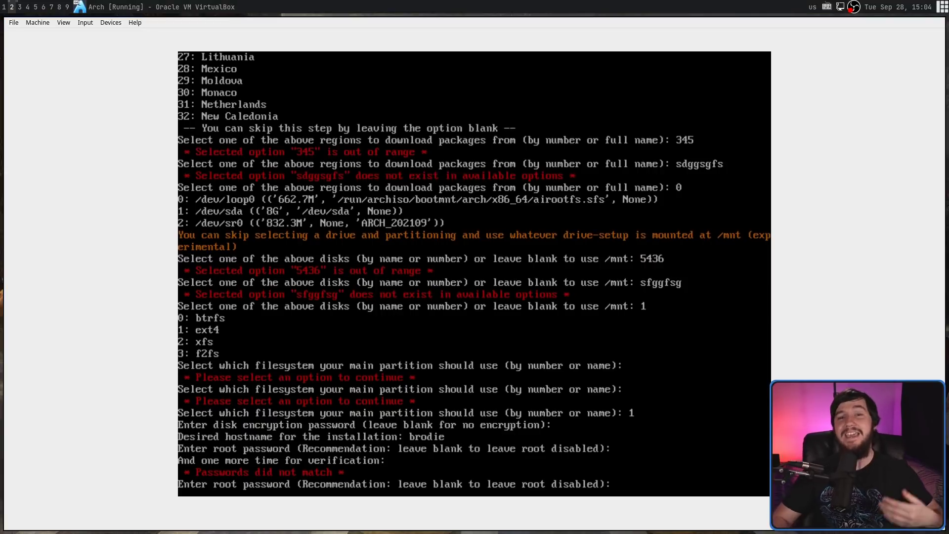
pyautogui.press('Return')
pyautogui.press('Return')
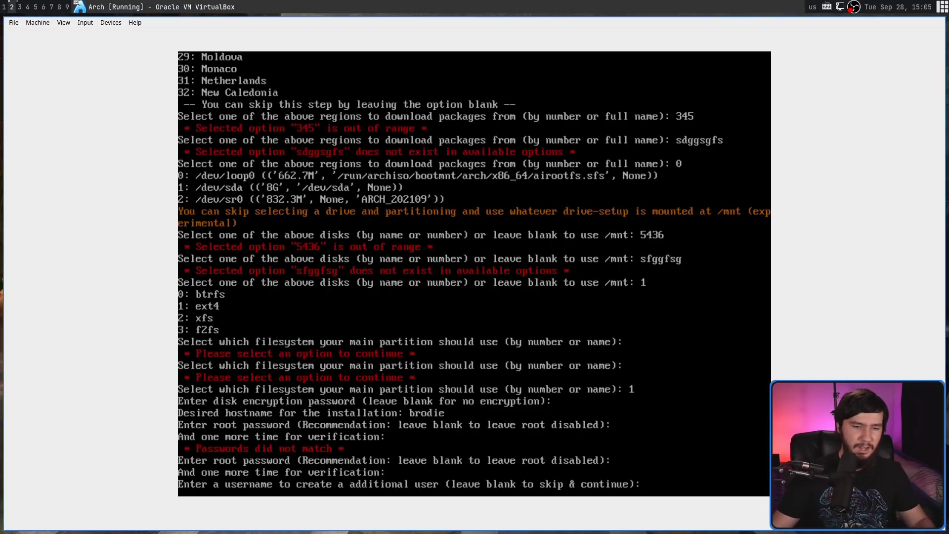
# Add a user with a password and sudo rights (y), and skip adding more users
pyautogui.write('brodie')
pyautogui.press('Return')
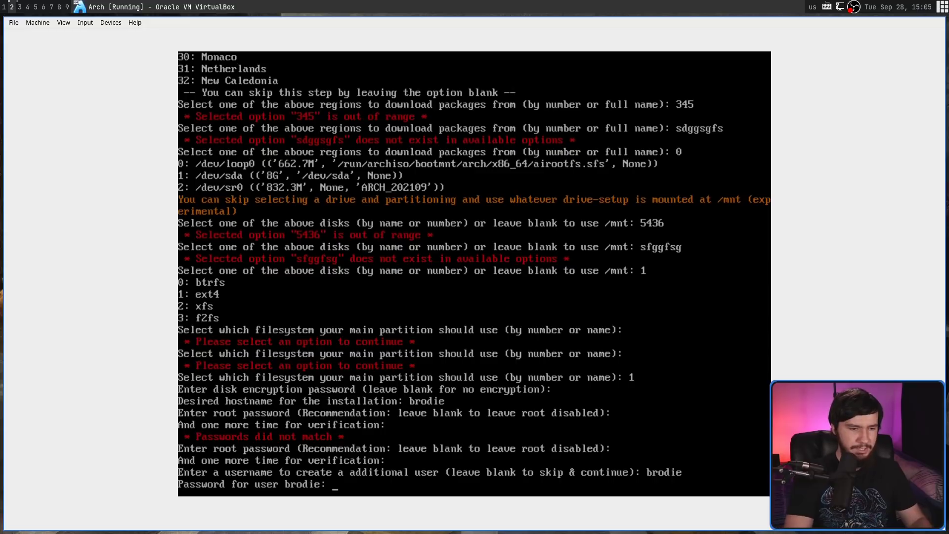
pyautogui.press('Return')
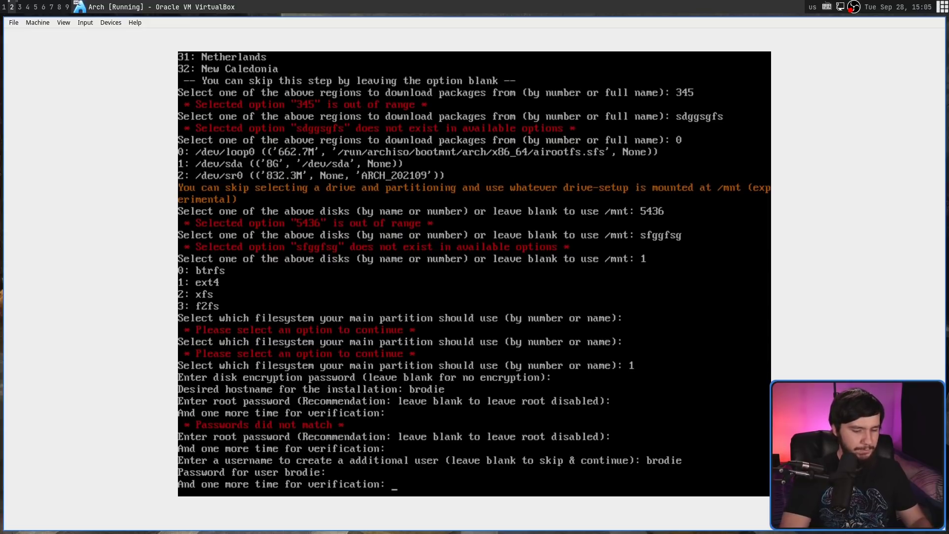
pyautogui.press('Return')
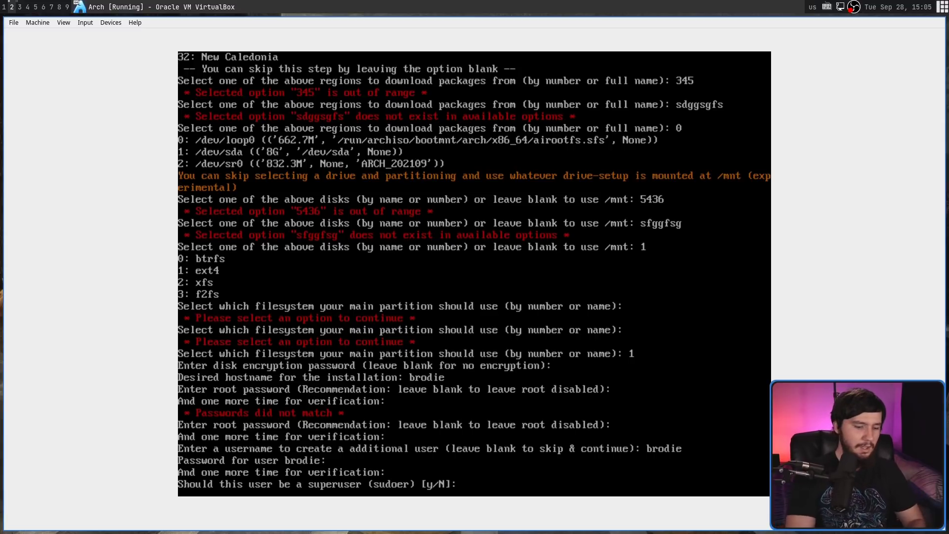
pyautogui.write('y')
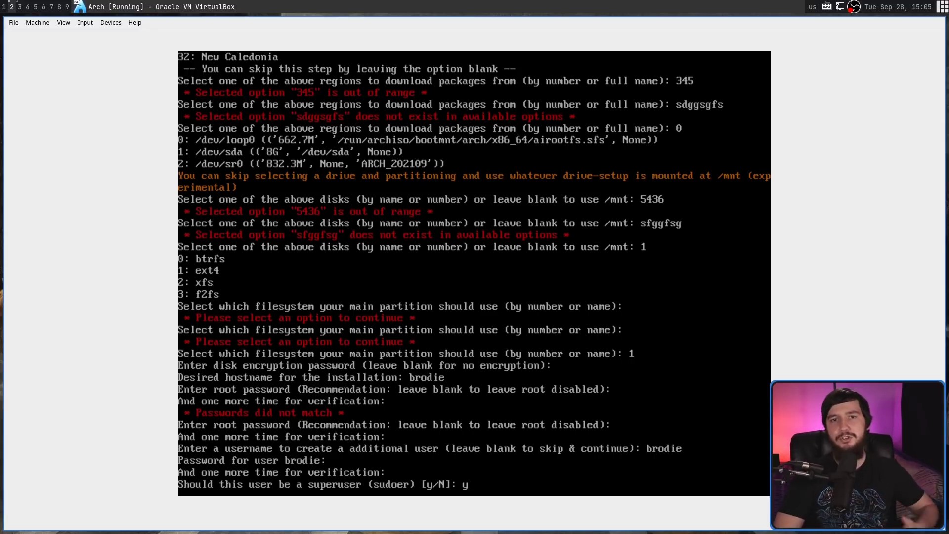
pyautogui.press('Return')
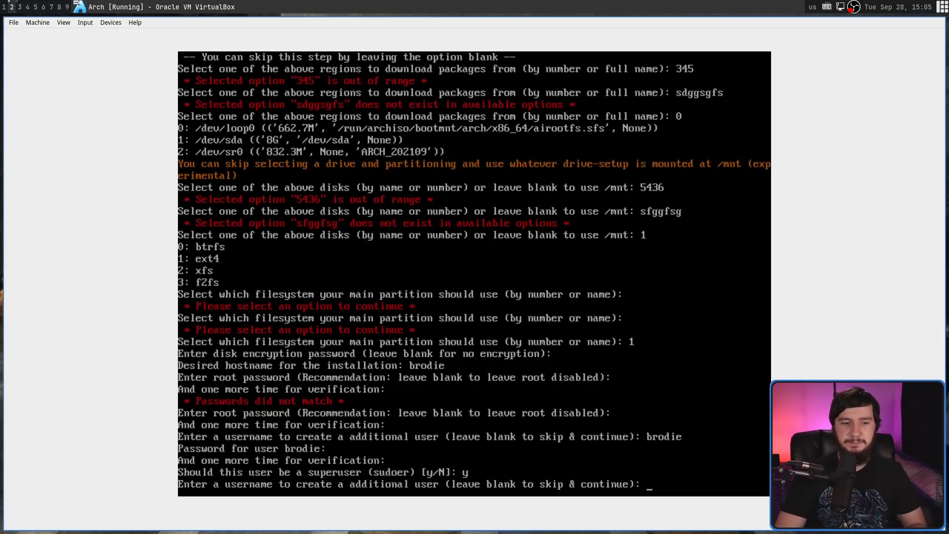
pyautogui.press('Return')
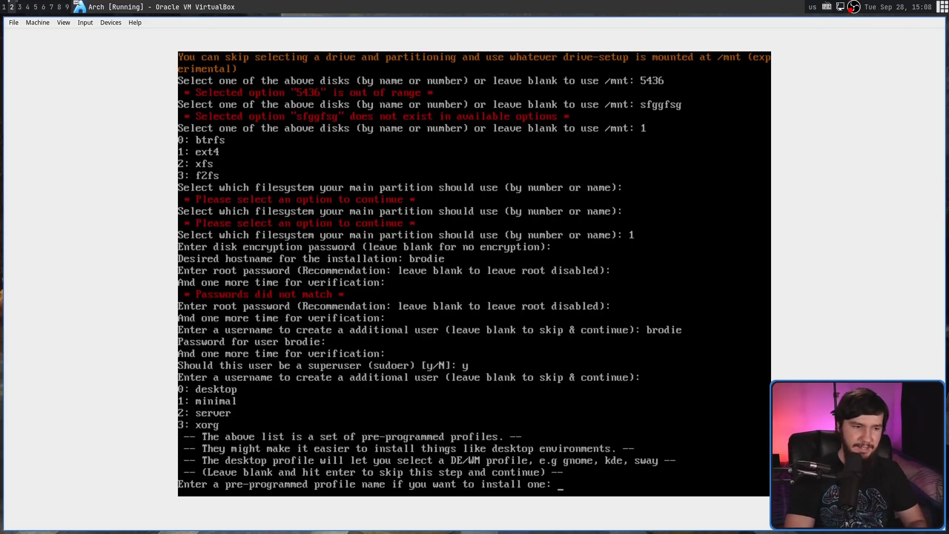
# Choose pre-programmed profile 0 (desktop)
pyautogui.write('0')
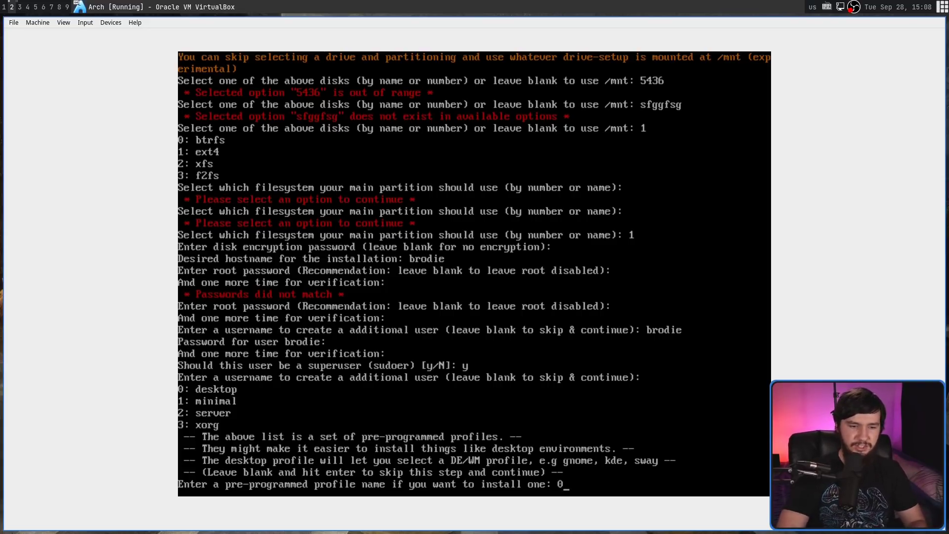
pyautogui.press('Return')
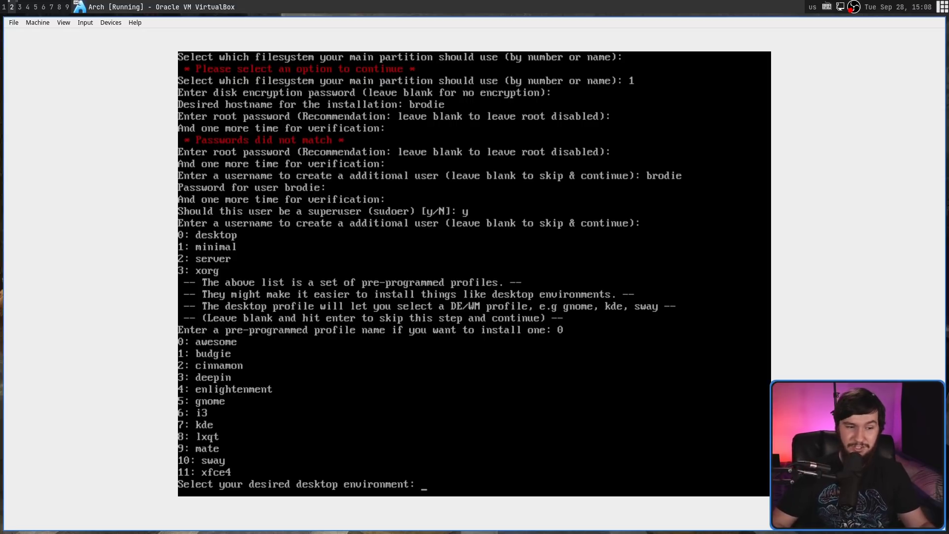
# After a rejected exit attempt and blank entry, choose desktop 6 (i3) with 0 (i3-gaps)
pyautogui.write('xit')
pyautogui.press('Return')
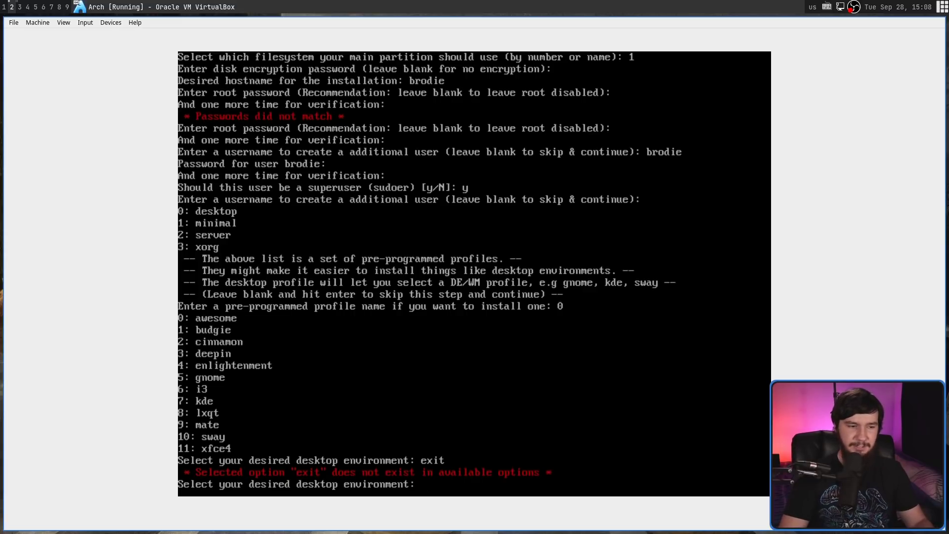
pyautogui.press('Return')
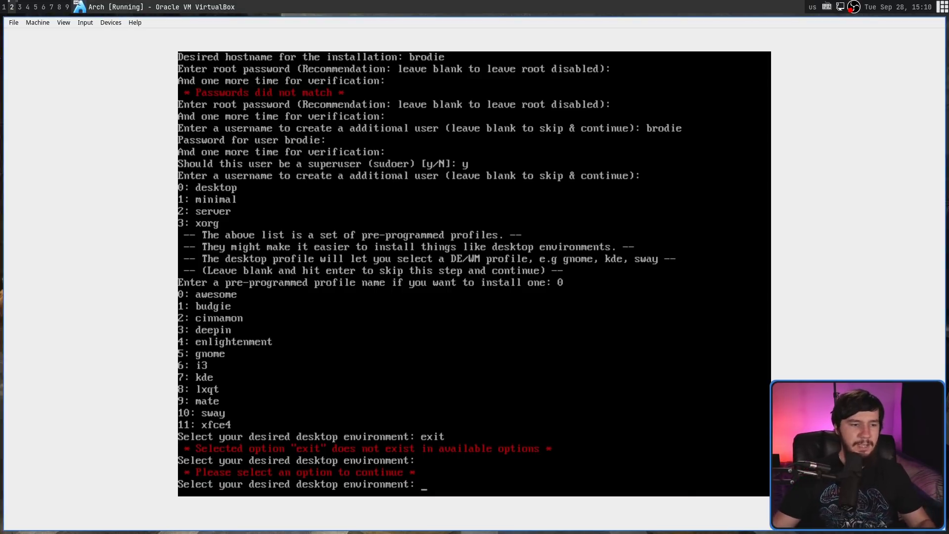
pyautogui.write('6')
pyautogui.press('Return')
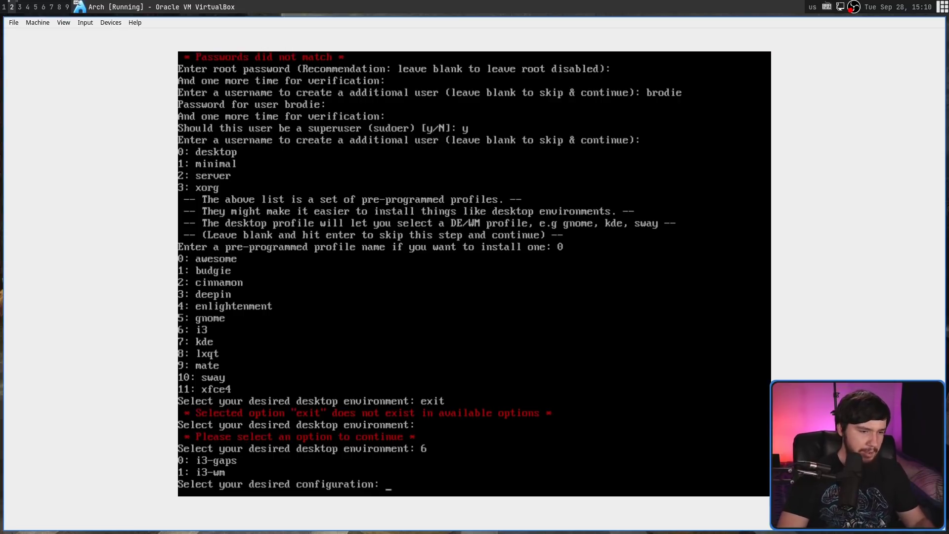
pyautogui.write('0')
pyautogui.press('Return')
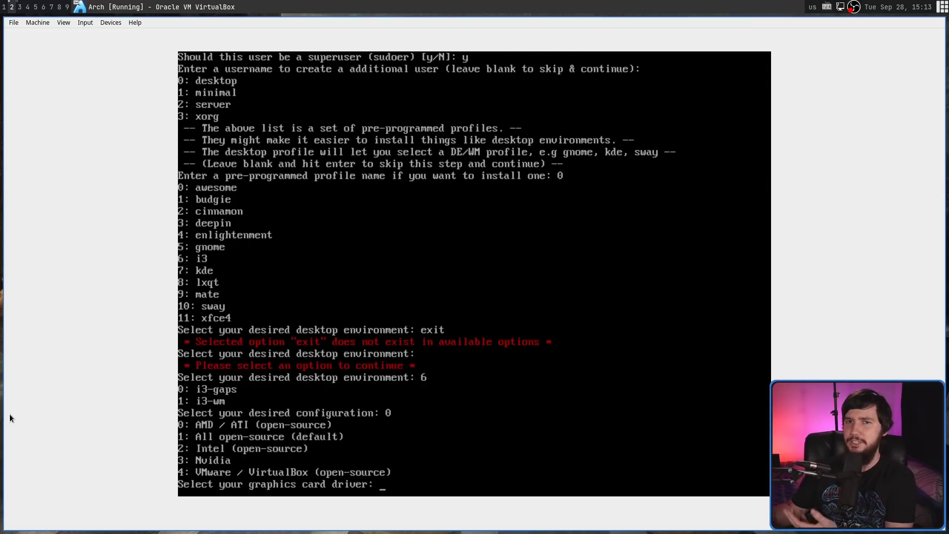
# Pick graphics driver 3 (Nvidia), then exit its driver-type question
pyautogui.write('3')
pyautogui.press('Return')
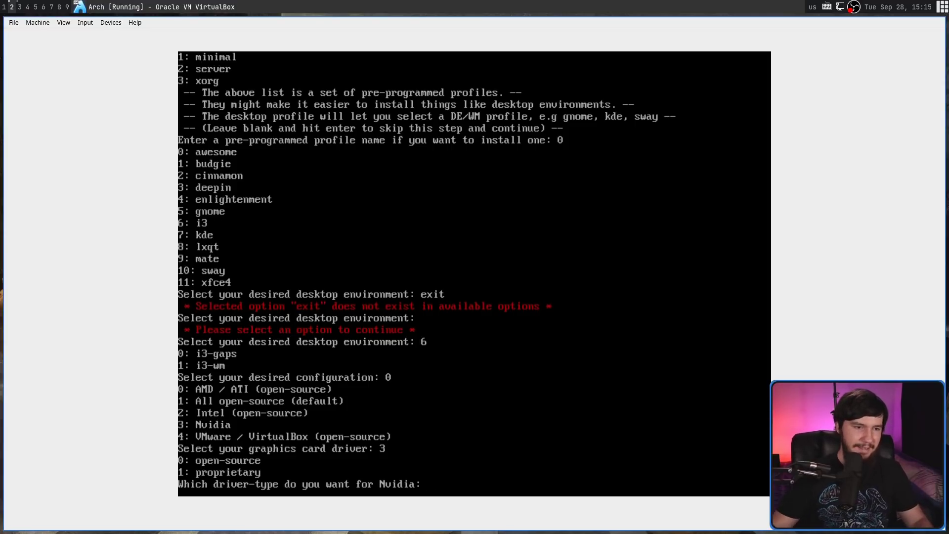
pyautogui.write('exit')
pyautogui.press('Return')
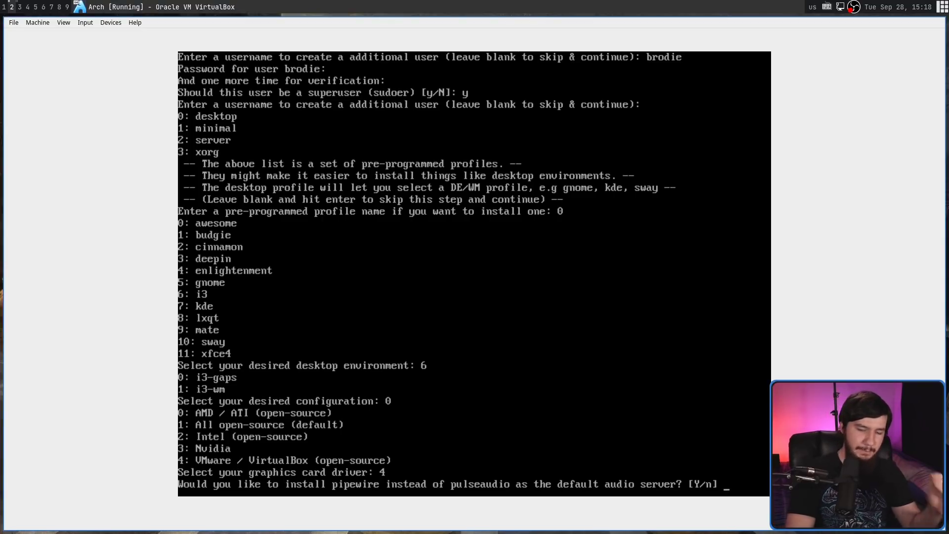
# Answer n to the pipewire prompt so pulseaudio stays as the audio server
pyautogui.write('n')
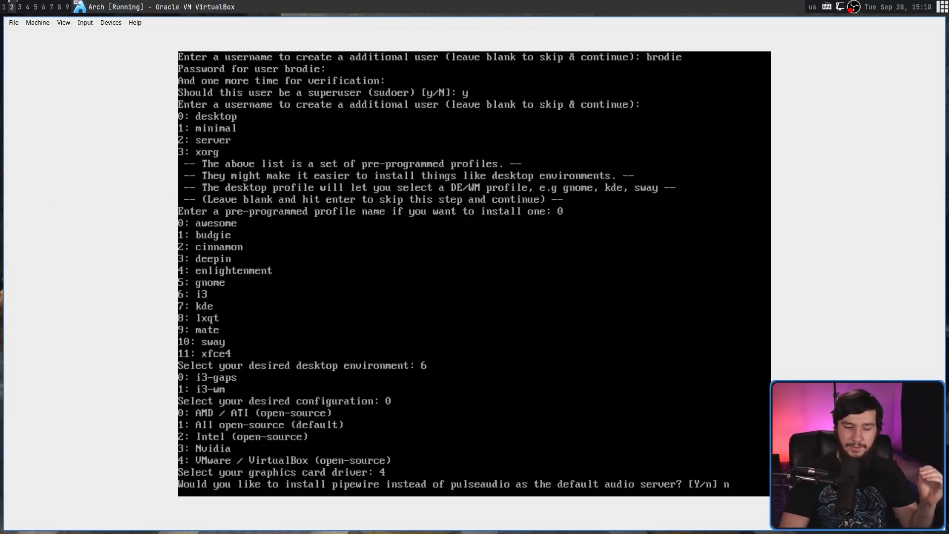
pyautogui.press('Return')
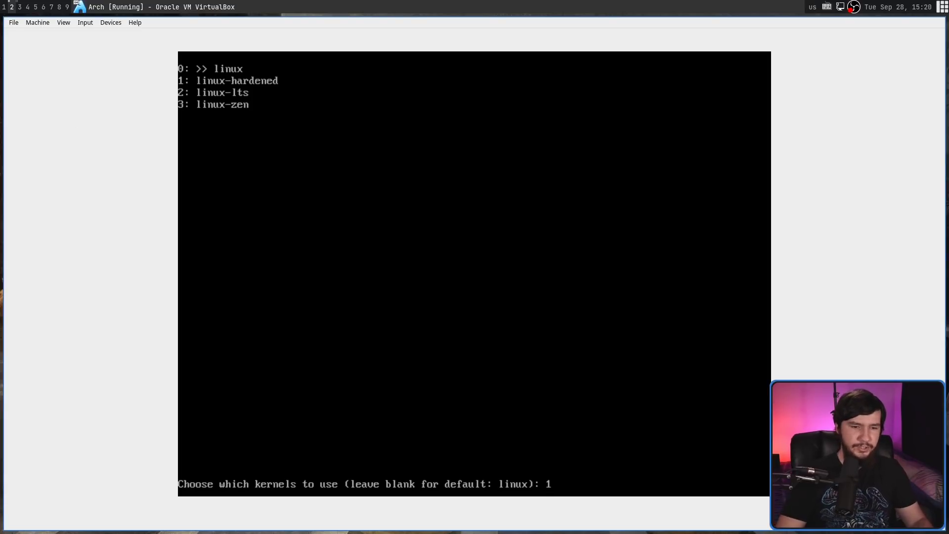
# Toggle linux-hardened and linux-lts on and off, then confirm only the default linux kernel
pyautogui.press('Return')
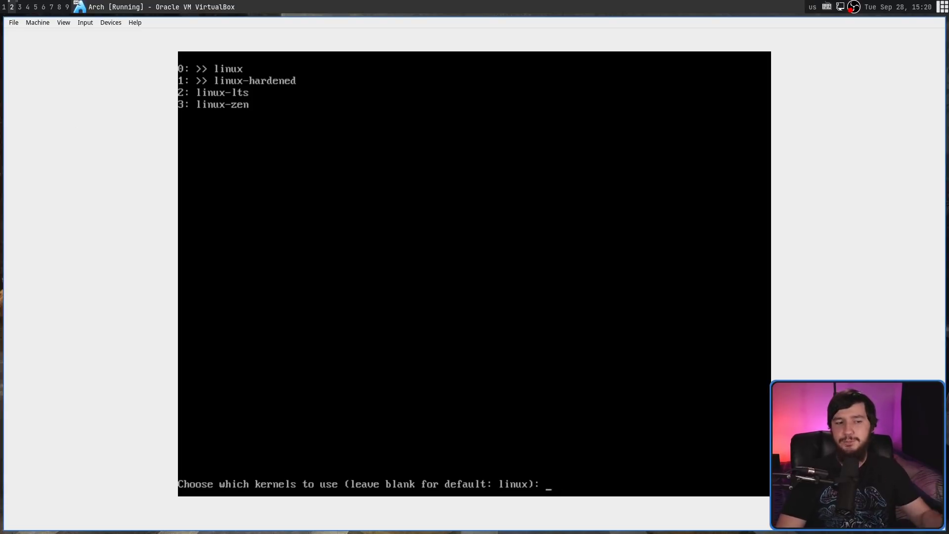
pyautogui.write('1')
pyautogui.press('Return')
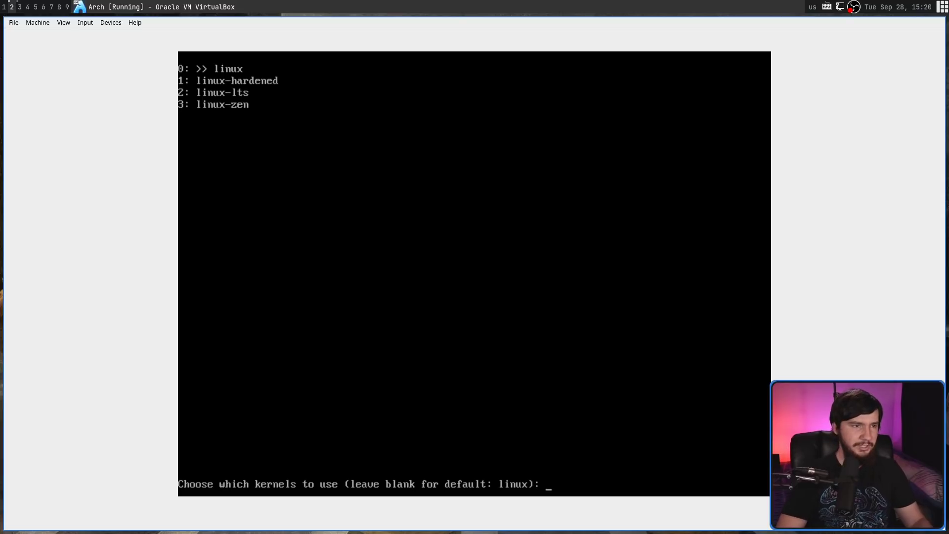
pyautogui.write('1')
pyautogui.press('Return')
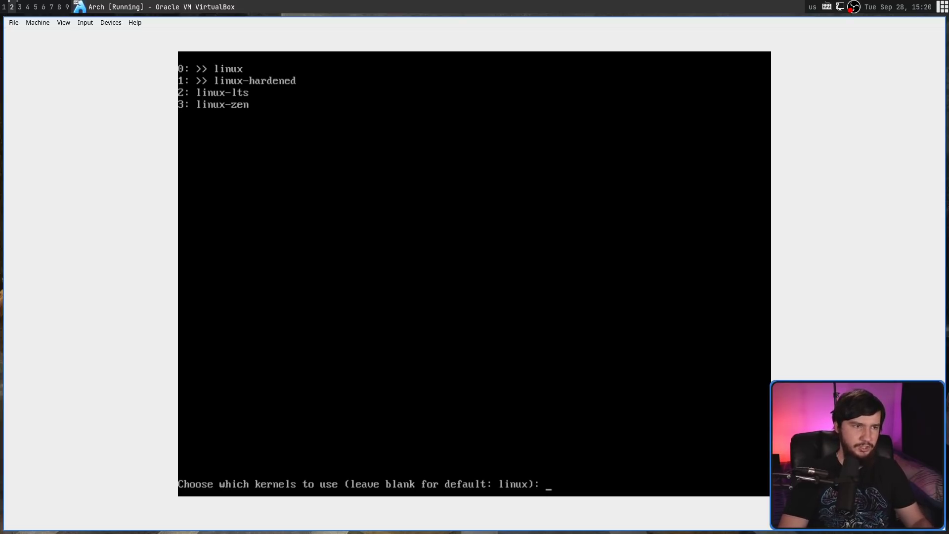
pyautogui.press('Return')
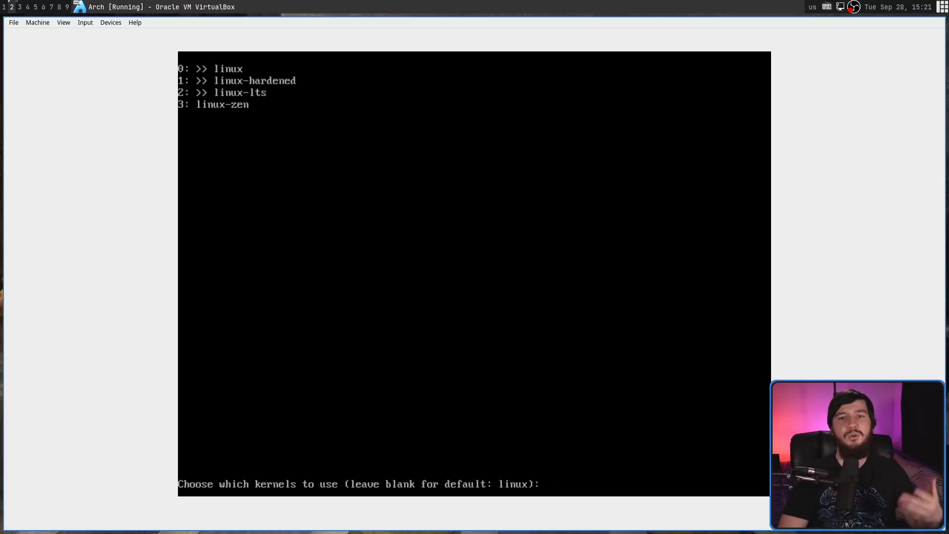
pyautogui.write('2')
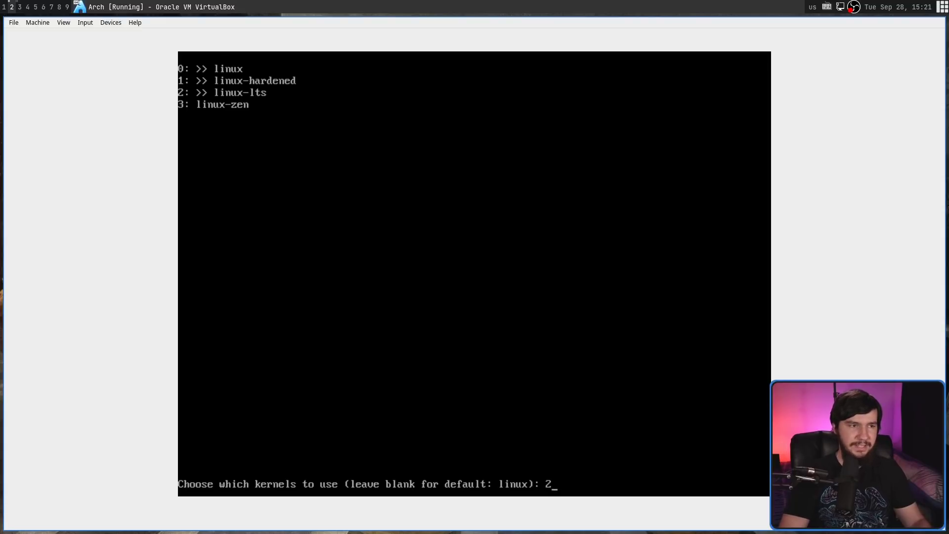
pyautogui.press('Return')
pyautogui.write('1')
pyautogui.press('Return')
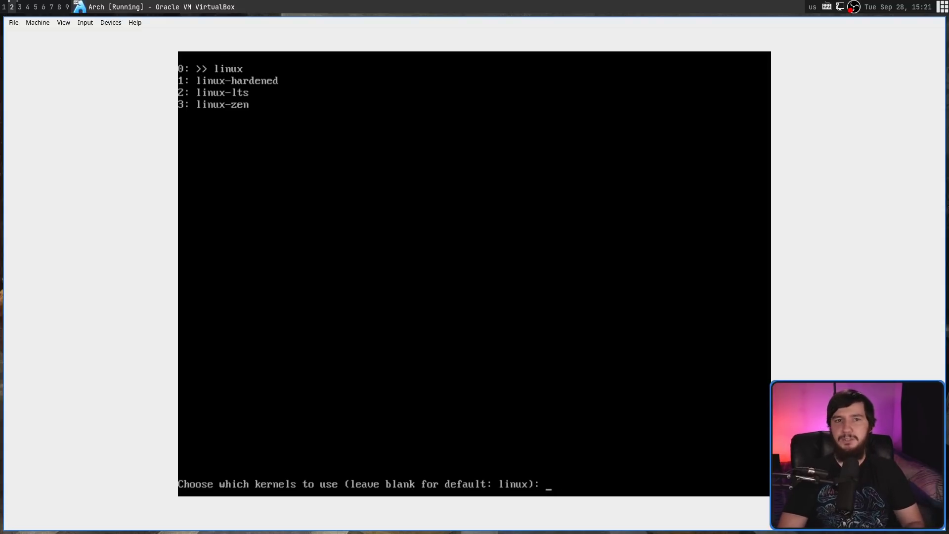
pyautogui.press('Return')
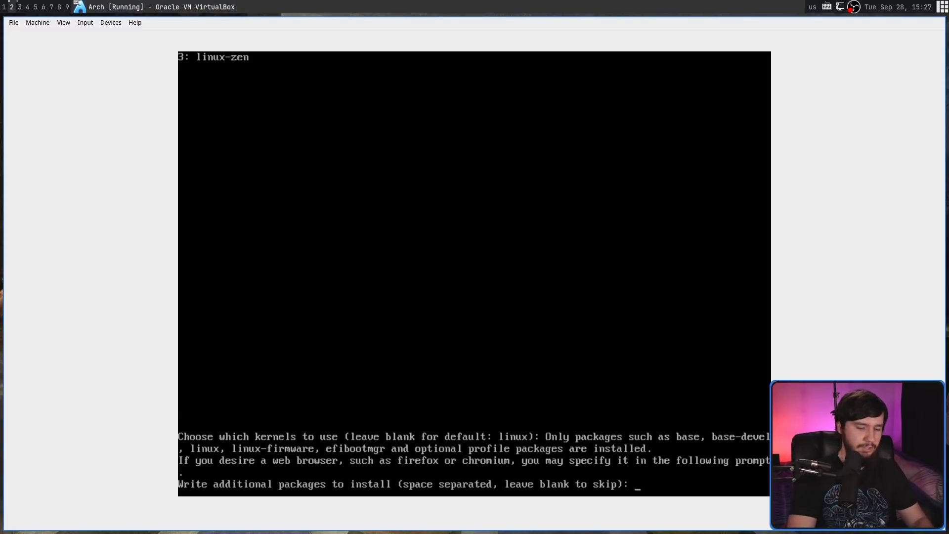
# Submit 'vim nano idshyudsugyhds' as extra packages; the bogus name is rejected as invalid
pyautogui.write('vim nan')
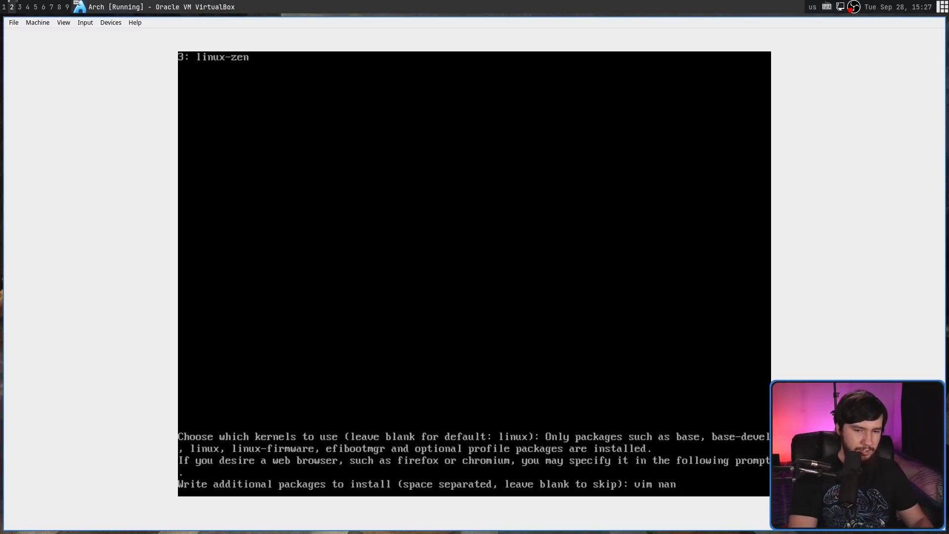
pyautogui.write('o idshyudsugyhds')
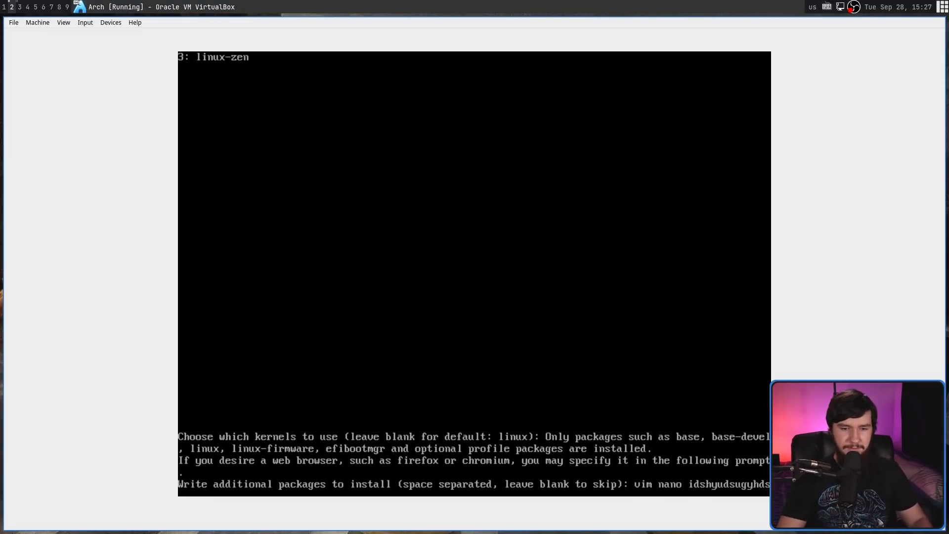
pyautogui.press('Return')
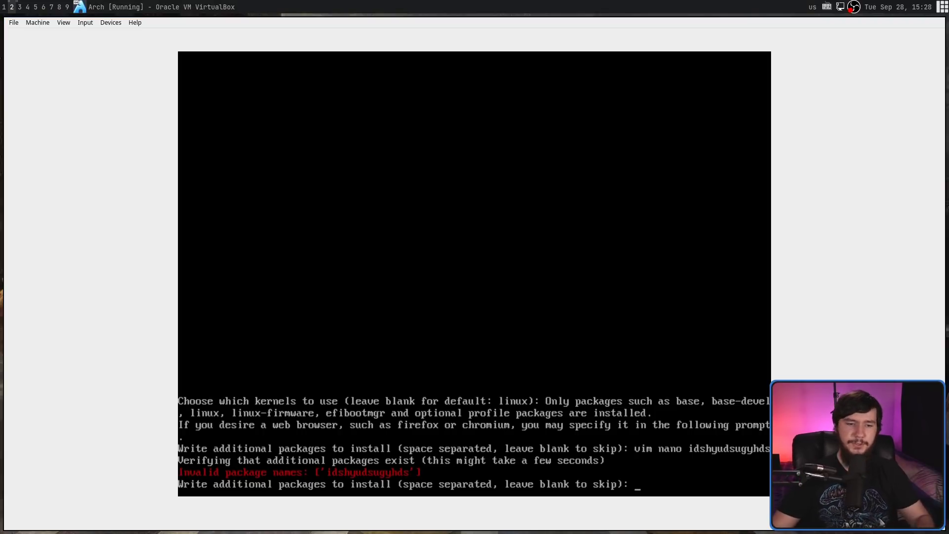
# Enter vim as the only extra package and choose network option 1, NetworkManager
pyautogui.write('vim')
pyautogui.press('Return')
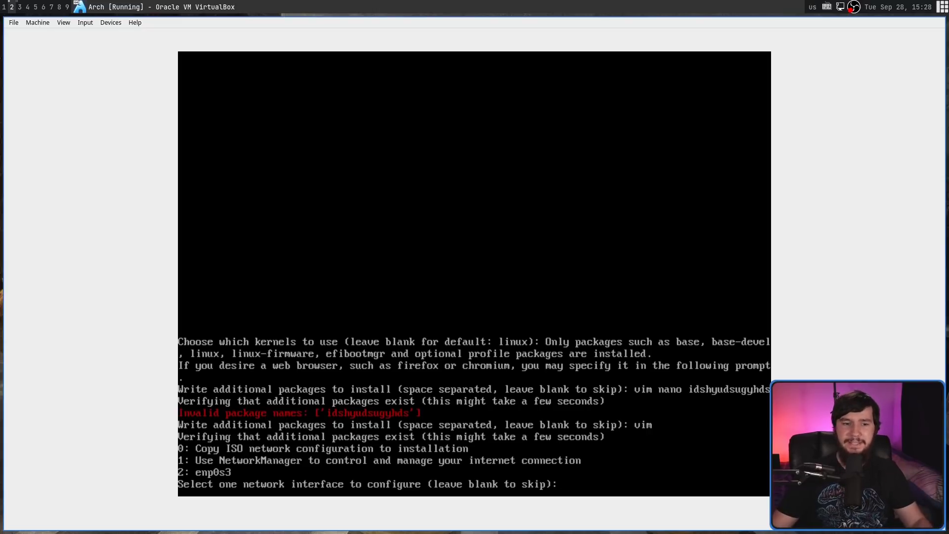
pyautogui.write('1')
pyautogui.press('Return')
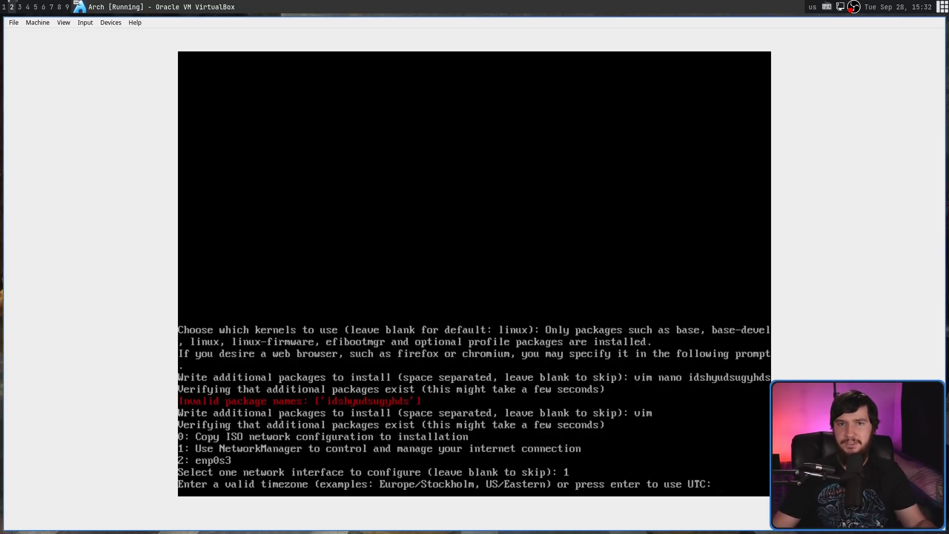
# Set timezone Australia/Adelaide, enable NTP, and accept the configuration summary to begin installing
pyautogui.write('Australia/Adelaide')
pyautogui.press('Return')
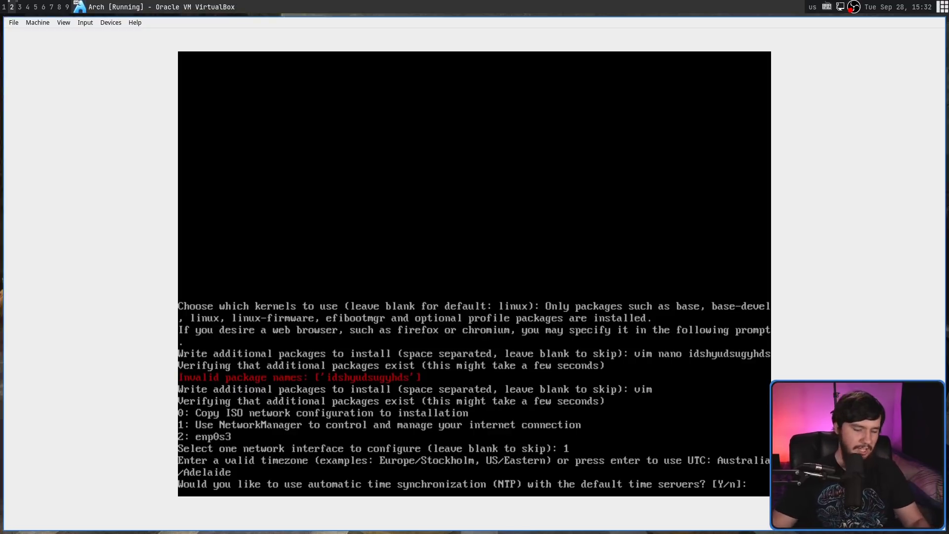
pyautogui.press('Return')
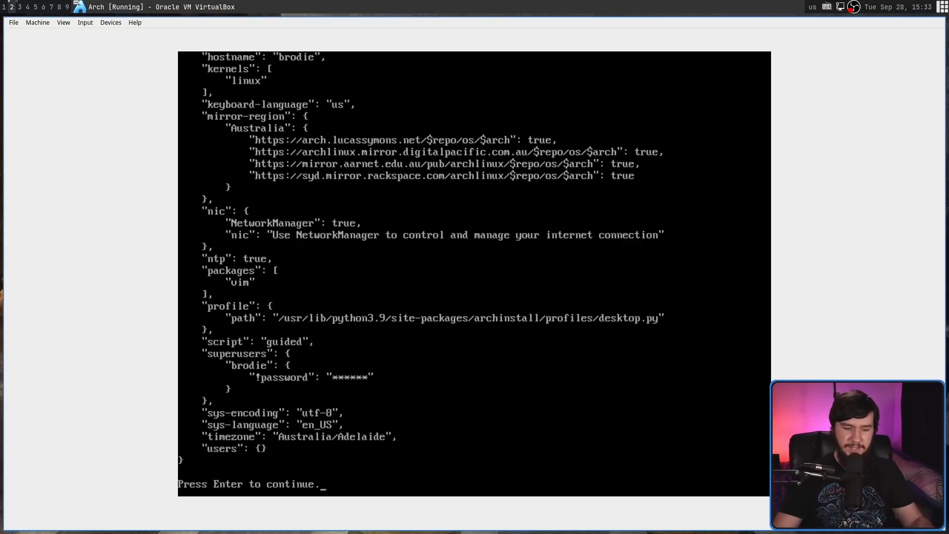
pyautogui.press('Return')
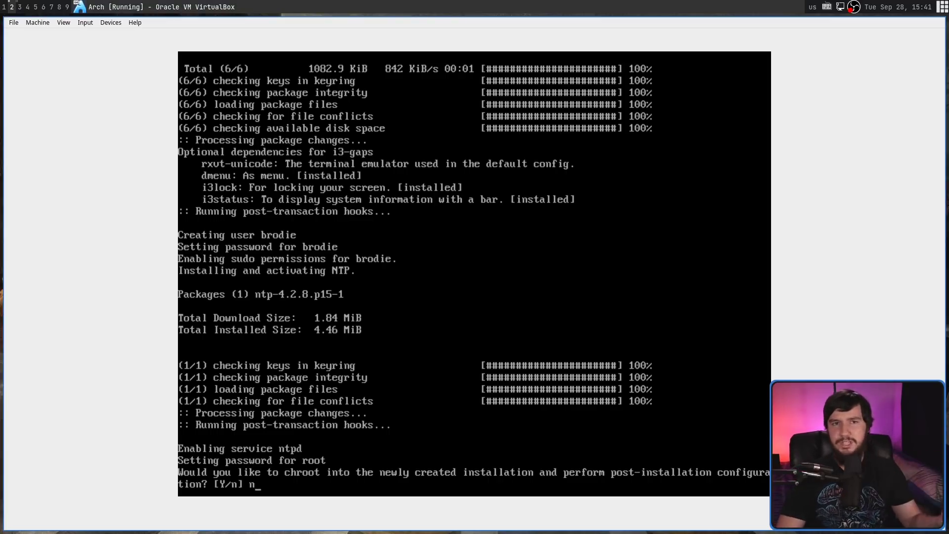
# Decline chrooting into the new installation after it completes
pyautogui.press('Return')
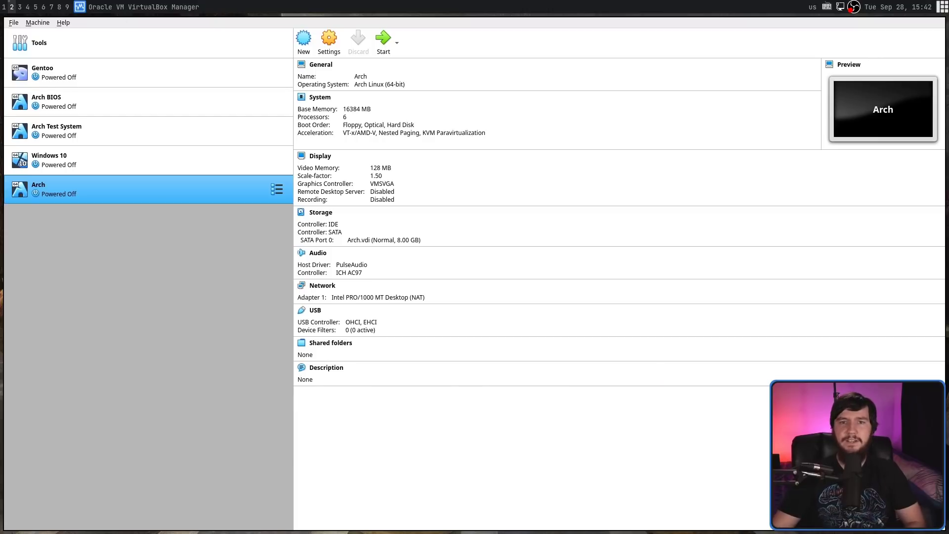
# Start the Arch VM and boot the Arch Linux entry from the GRUB menu
pyautogui.click(383, 40)
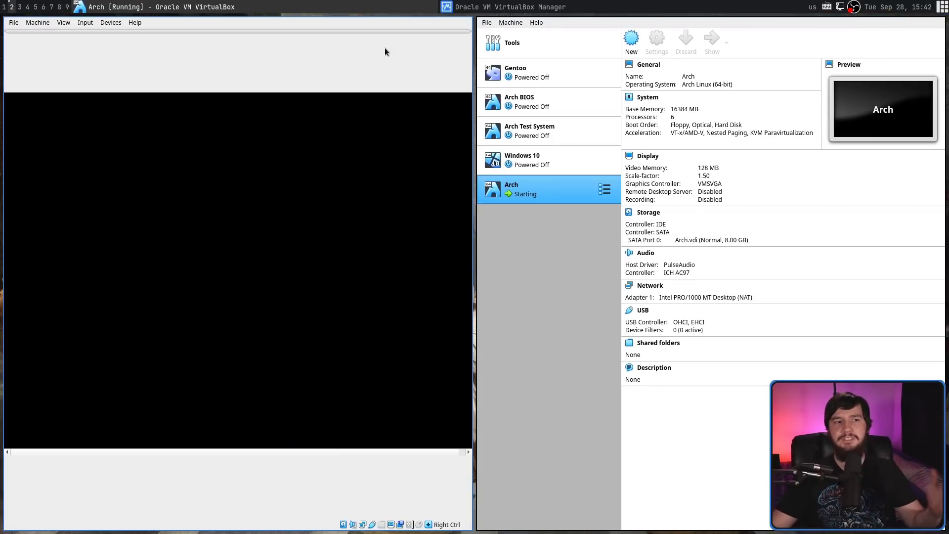
pyautogui.press('super+shift+c')
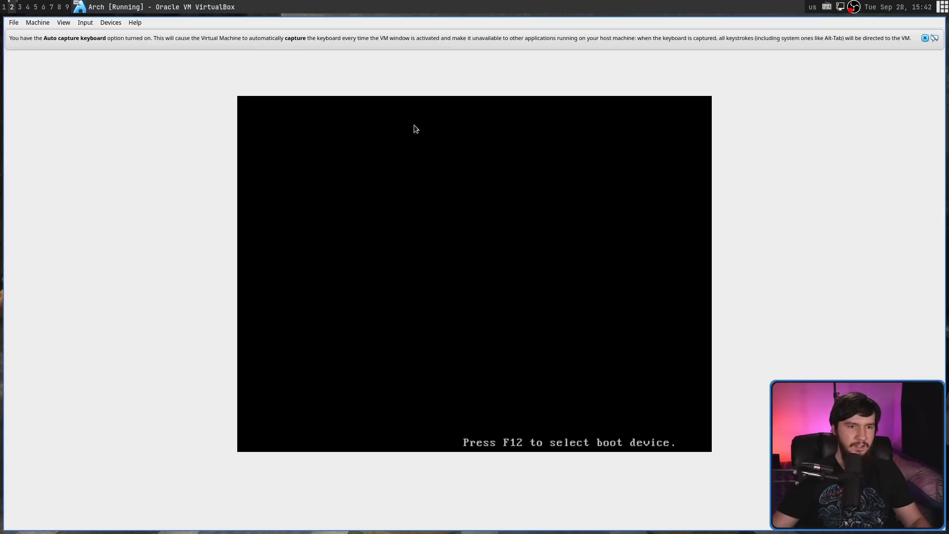
pyautogui.press('Down')
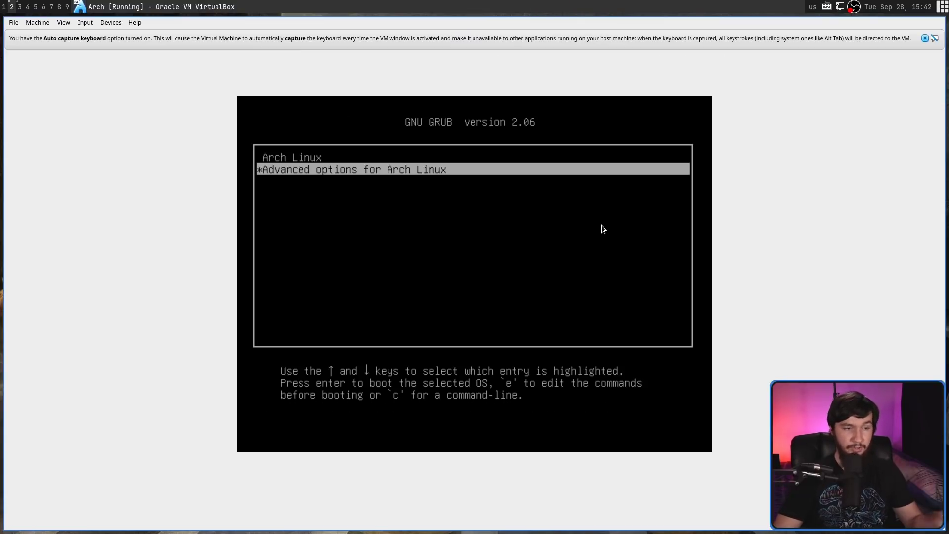
pyautogui.press('Up')
pyautogui.press('Return')
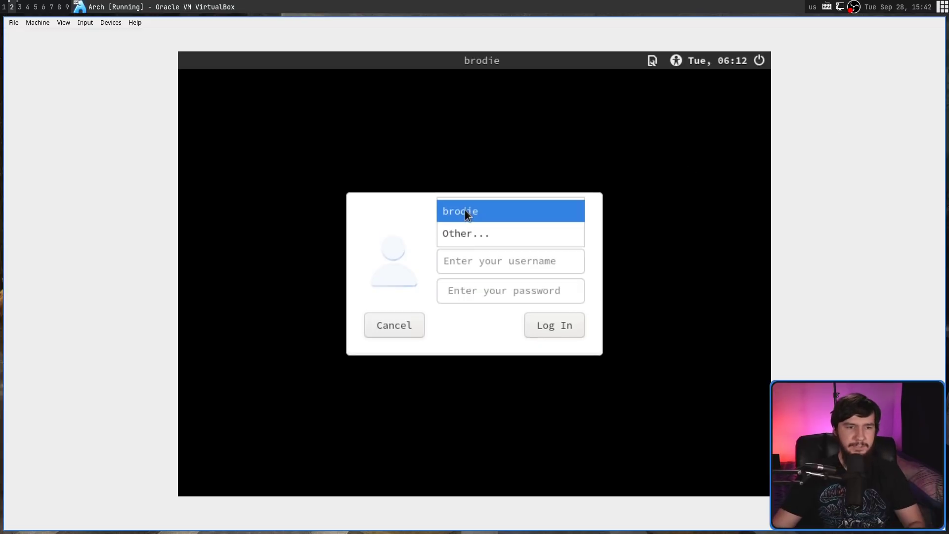
# Sign in with the user account and move the i3 first-configuration dialog near the centre
pyautogui.click(465, 211)
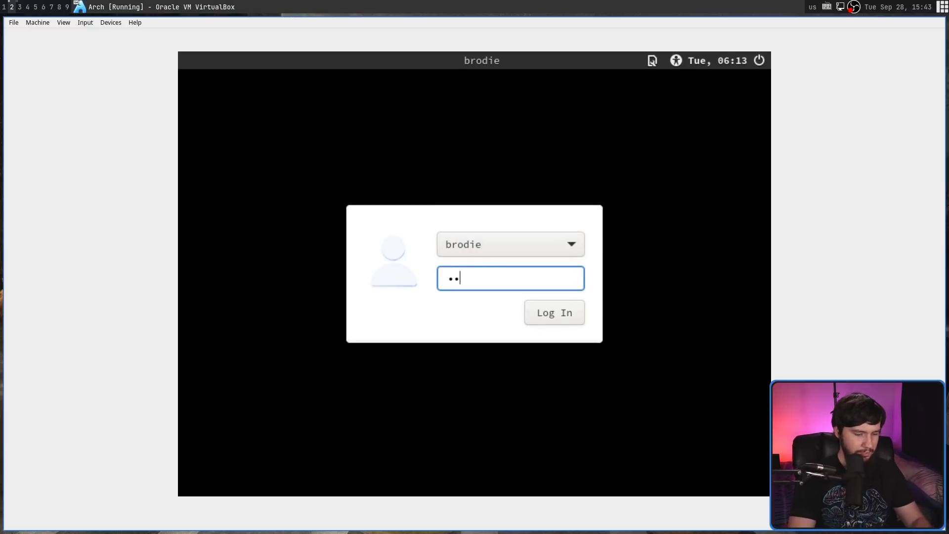
pyautogui.click(548, 305)
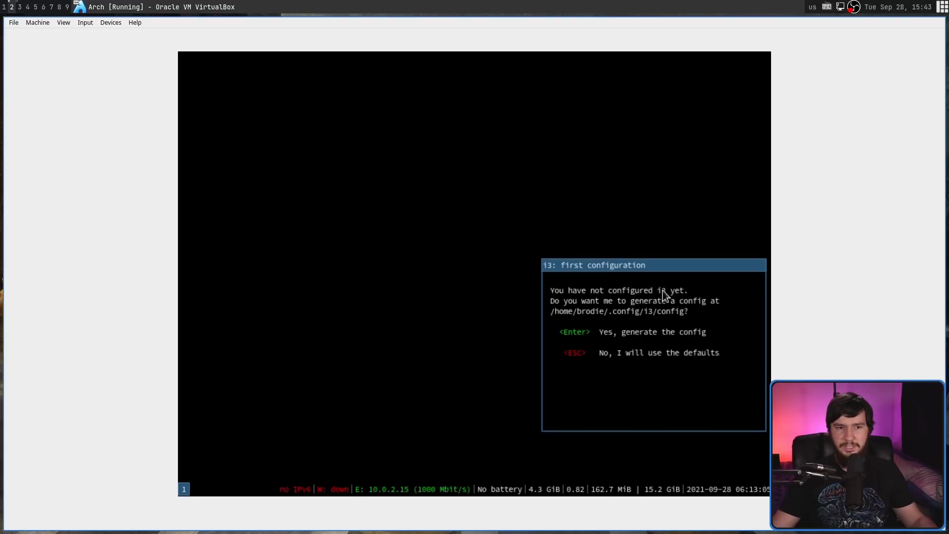
pyautogui.moveTo(574, 229); pyautogui.dragTo(456, 133)
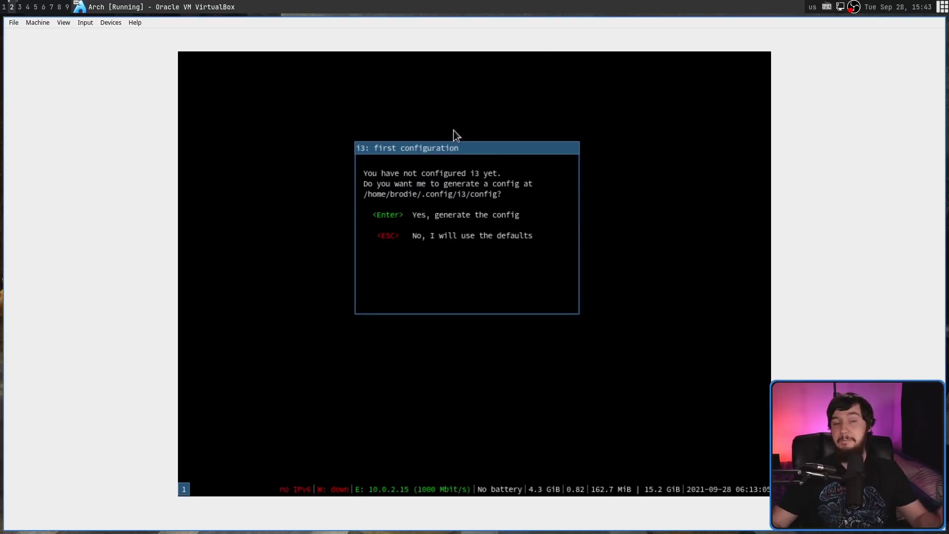